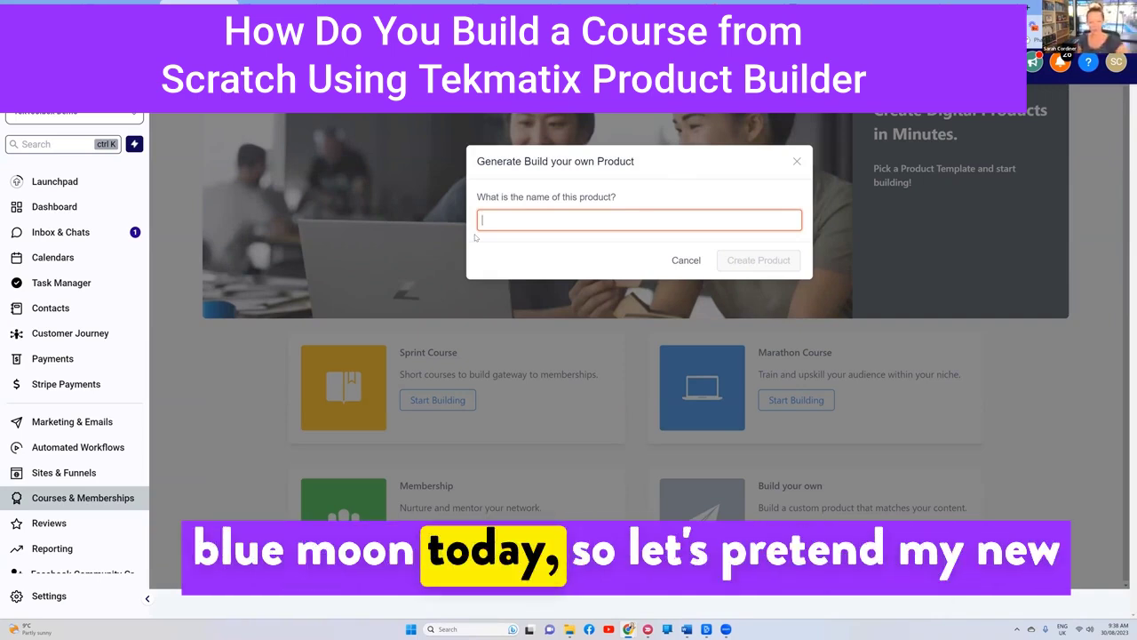
Step: Create a new product named 'Astrology Course'
{"action": "type", "text": "Astrol"}
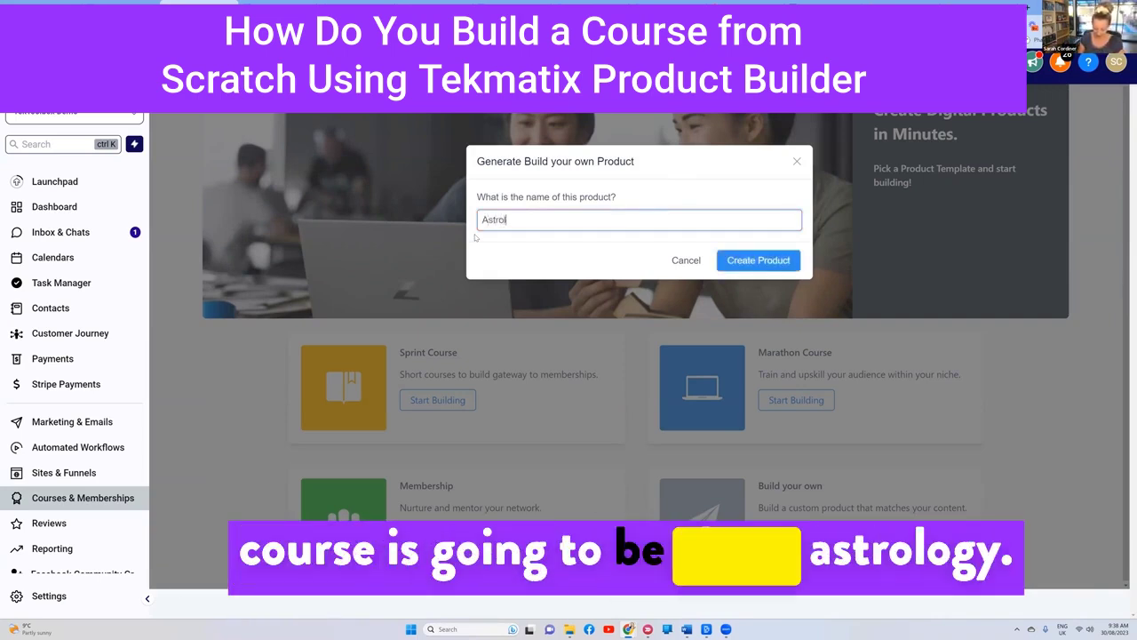
{"action": "type", "text": "ogy Cours"}
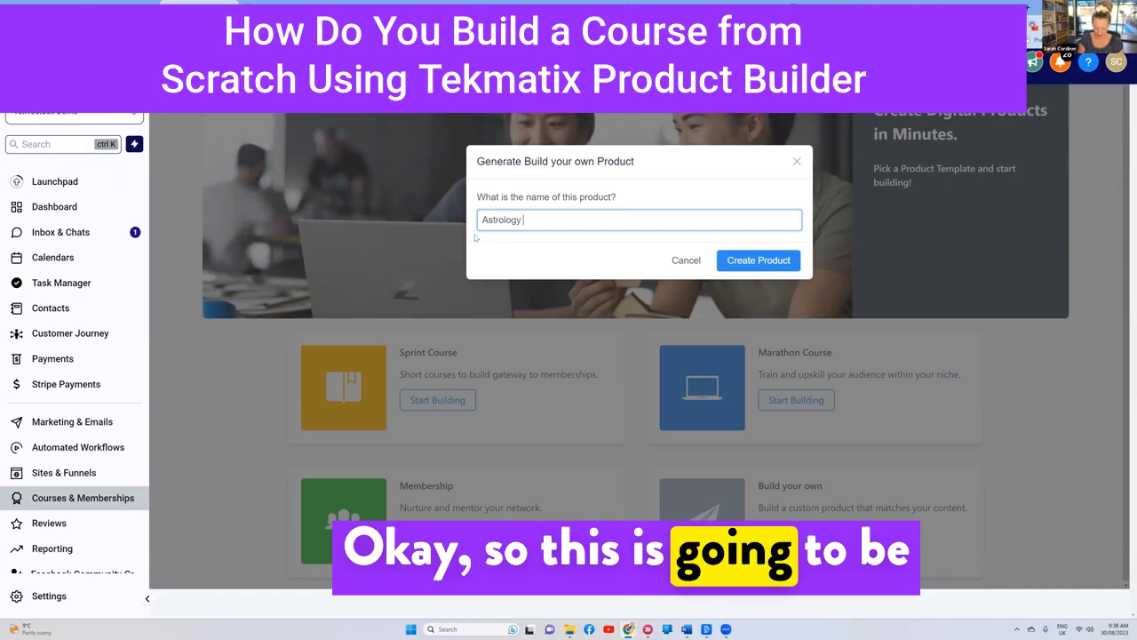
{"action": "type", "text": "e"}
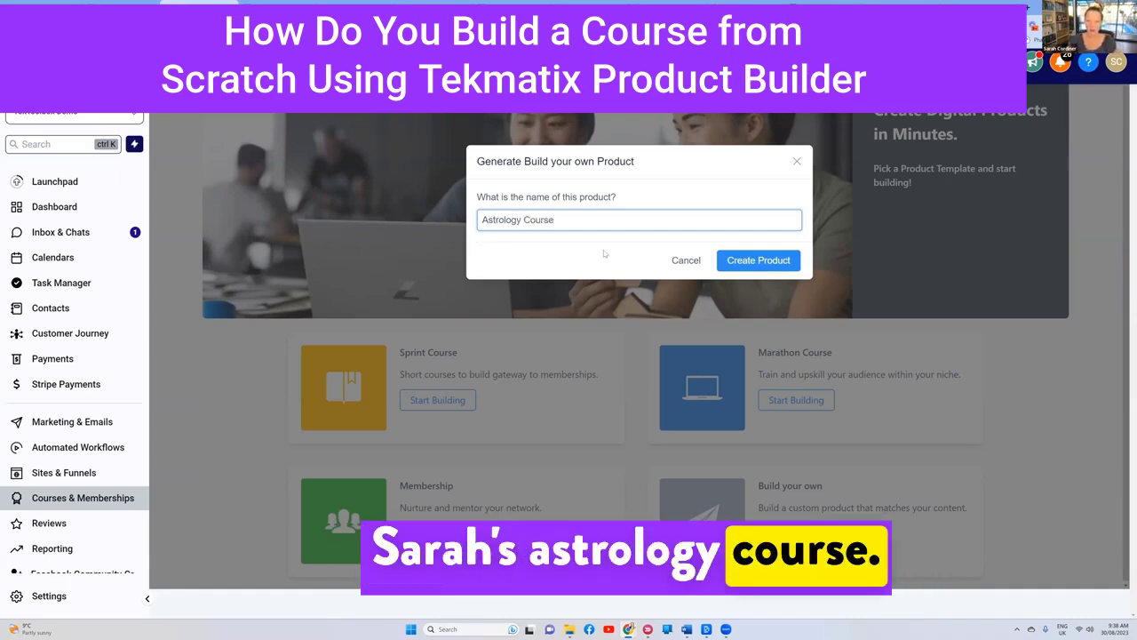
{"action": "left_click", "coordinate": [758, 260]}
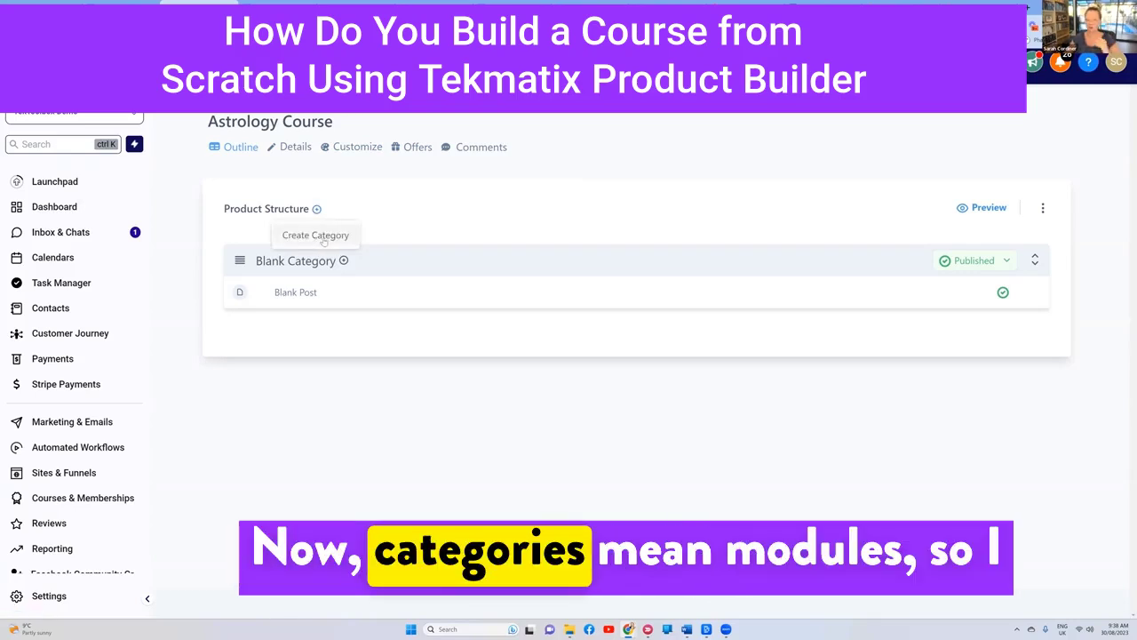
Step: Add a new category titled 'Module 1' to the course outline
{"action": "left_click", "coordinate": [316, 208]}
{"action": "left_click", "coordinate": [485, 225]}
{"action": "type", "text": "Module 1"}
{"action": "key", "text": "Return"}
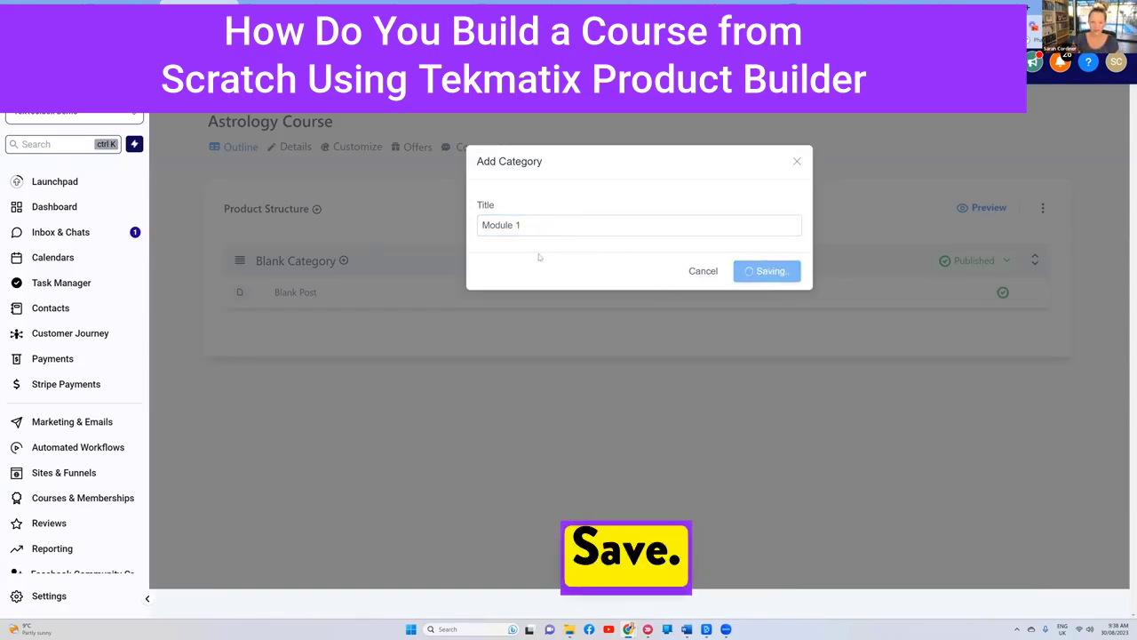
Step: Retitle the Blank Category to 'Introduction'
{"action": "left_click", "coordinate": [318, 259]}
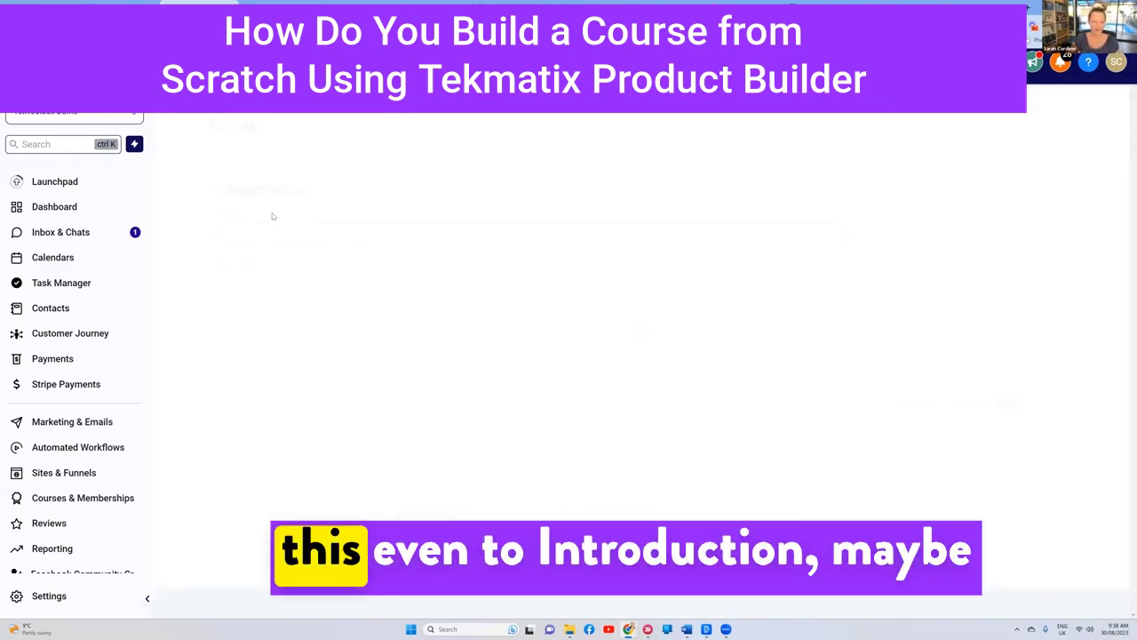
{"action": "left_click_drag", "start_coordinate": [294, 233], "coordinate": [202, 233]}
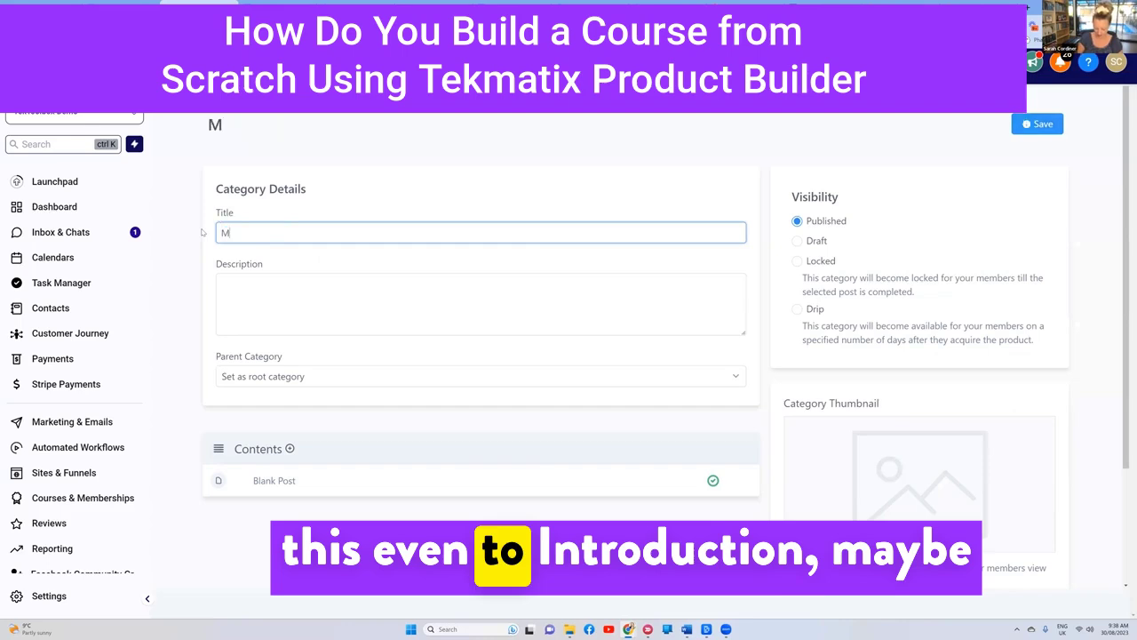
{"action": "type", "text": "Mod"}
{"action": "key", "text": "BackSpace"}
{"action": "key", "text": "BackSpace"}
{"action": "key", "text": "BackSpace"}
{"action": "type", "text": "In"}
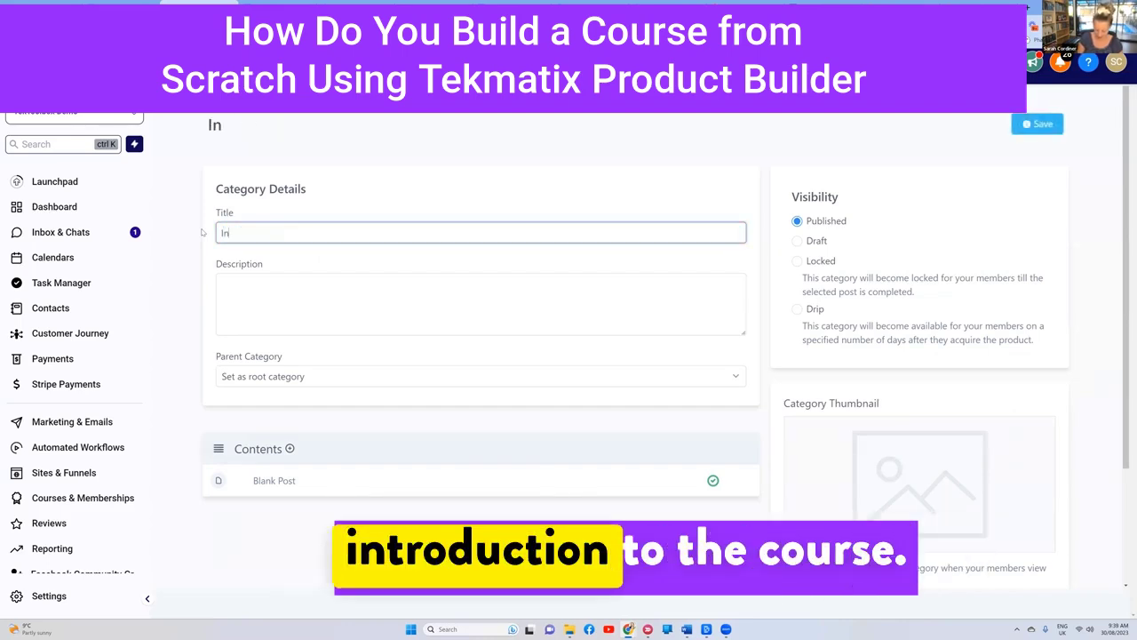
{"action": "type", "text": "troduction"}
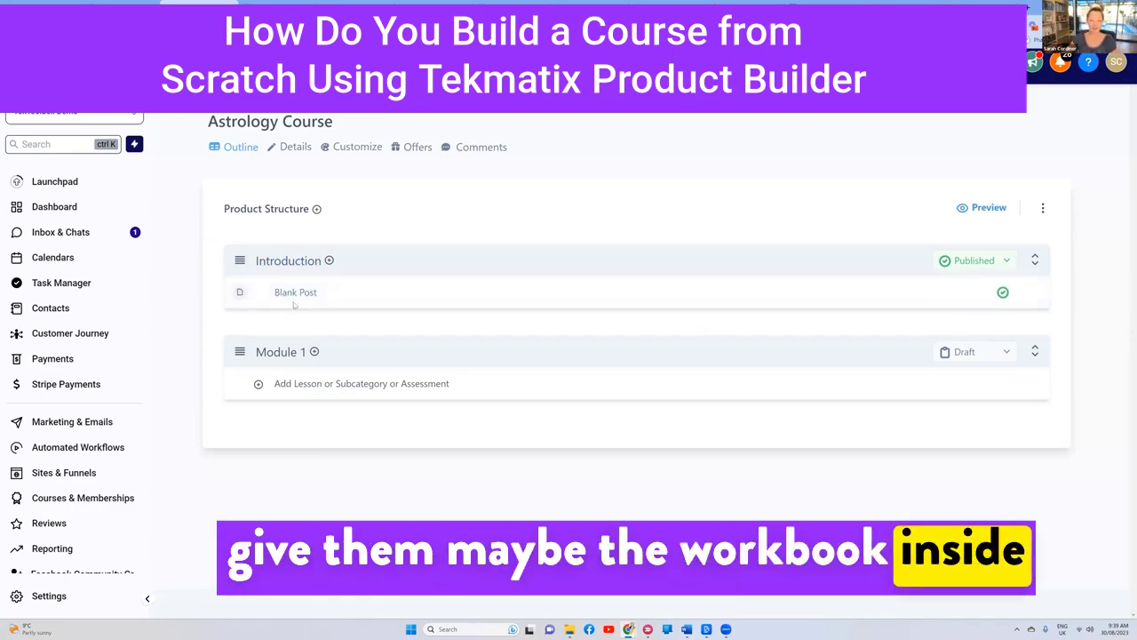
Step: Add two more categories, 'Module 2' and 'Module 3', to the outline
{"action": "left_click", "coordinate": [317, 208]}
{"action": "type", "text": "Module "}
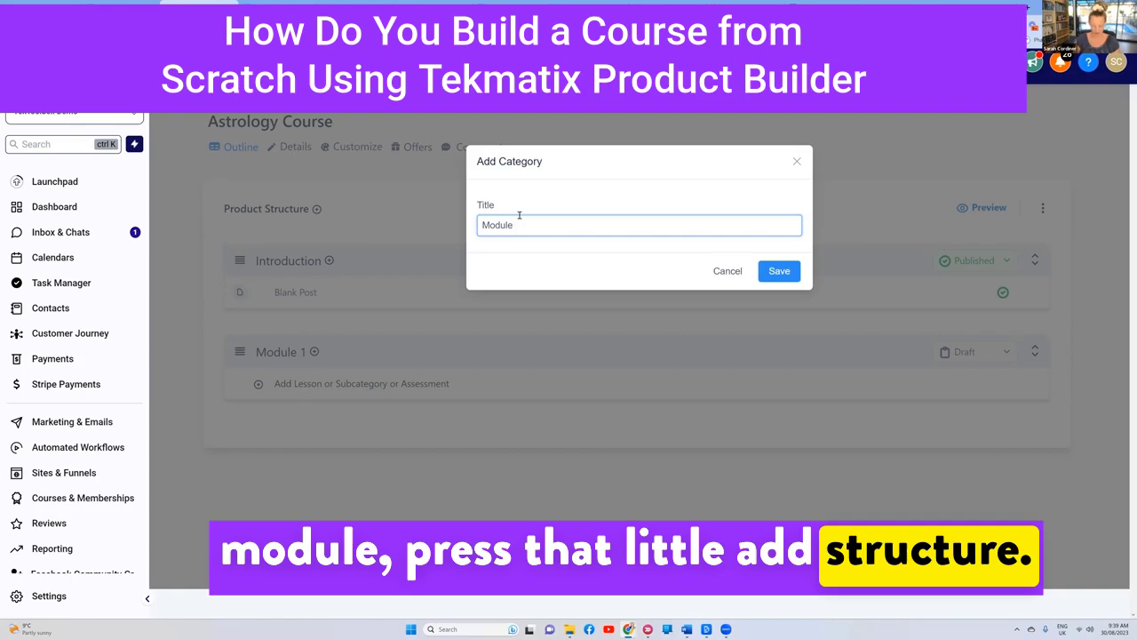
{"action": "type", "text": "2"}
{"action": "left_click", "coordinate": [784, 272]}
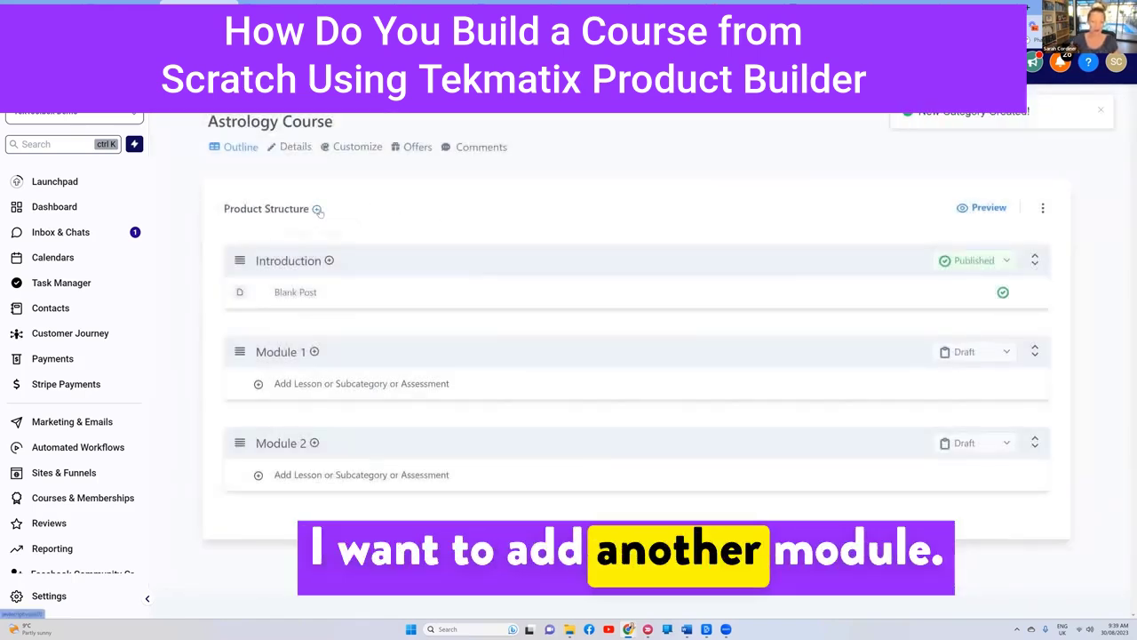
{"action": "left_click", "coordinate": [317, 210]}
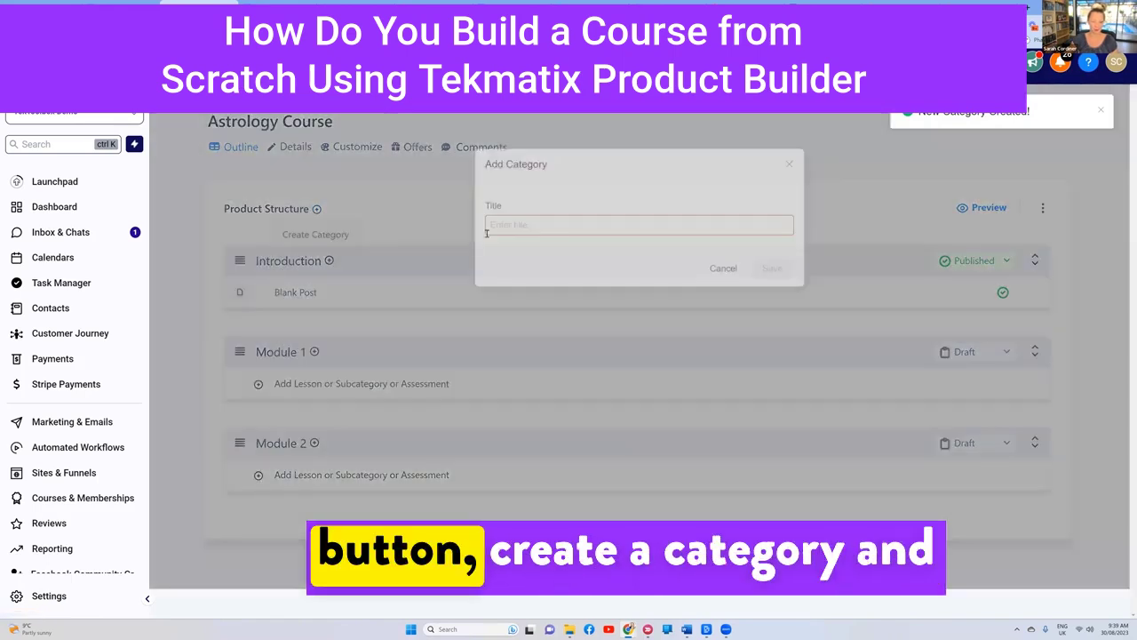
{"action": "type", "text": "Module "}
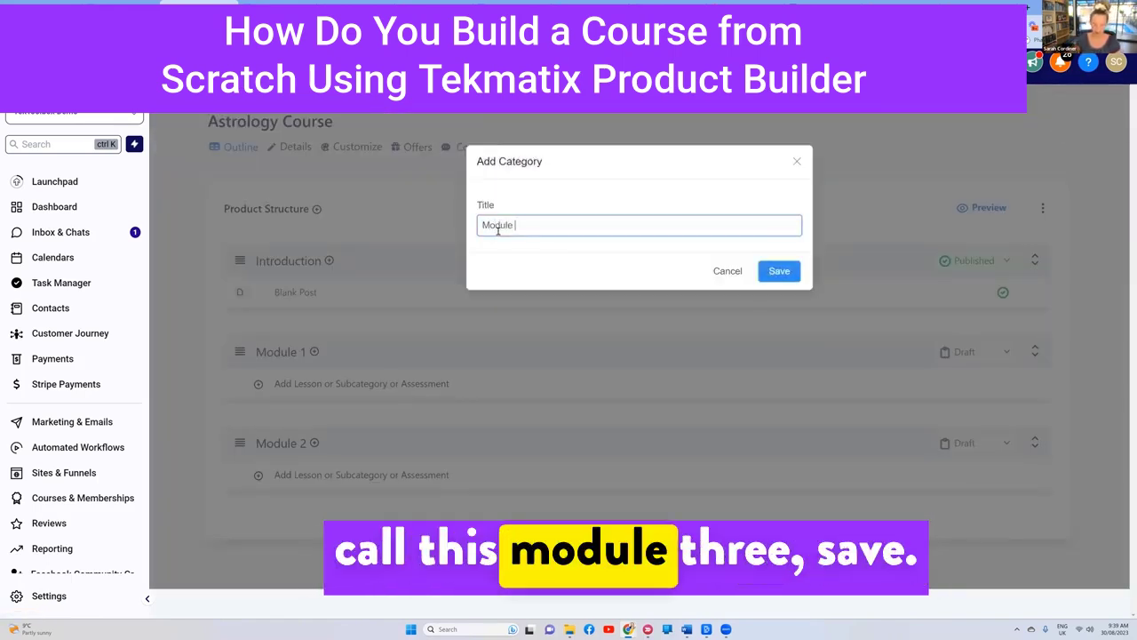
{"action": "type", "text": "3"}
{"action": "left_click", "coordinate": [780, 271]}
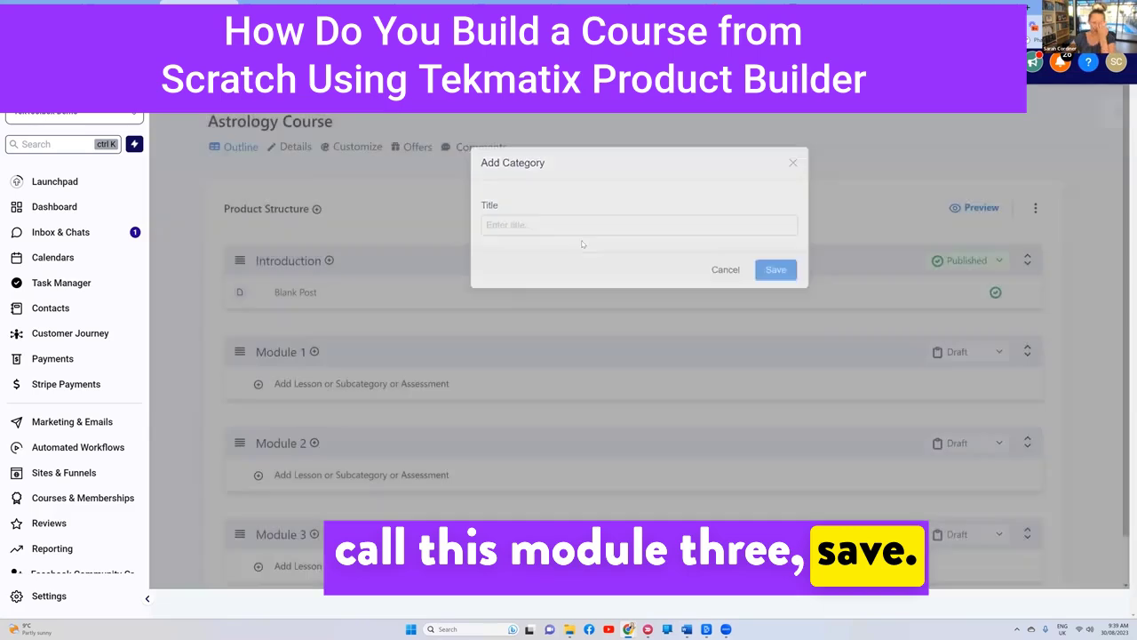
{"action": "scroll", "coordinate": [368, 289], "scroll_direction": "down", "scroll_amount": 1}
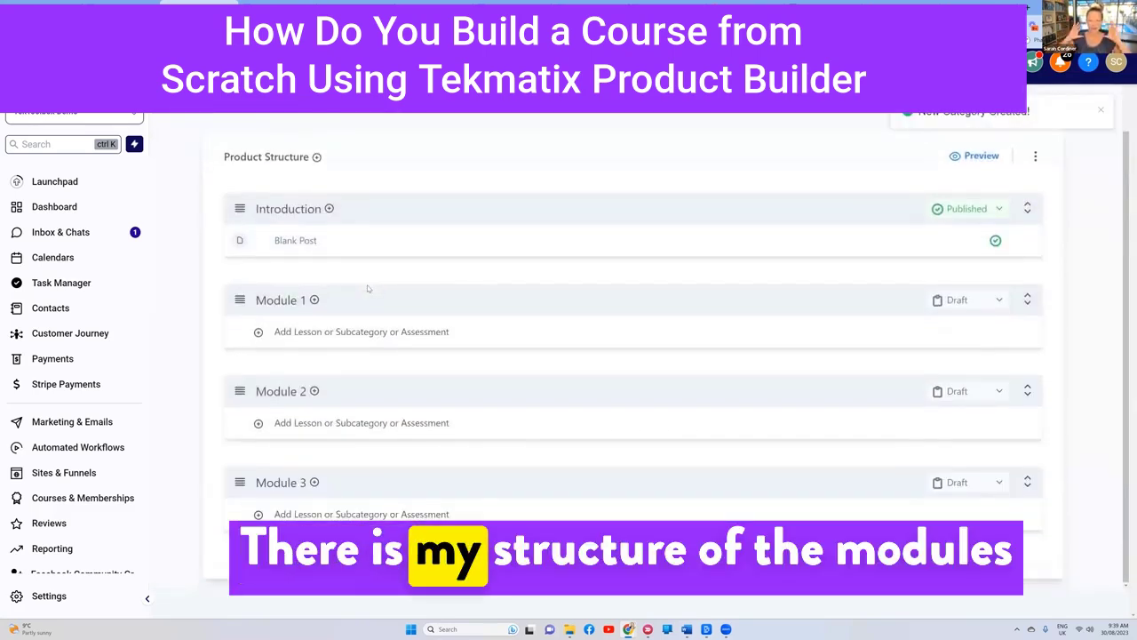
{"action": "scroll", "coordinate": [343, 223], "scroll_direction": "up", "scroll_amount": 1}
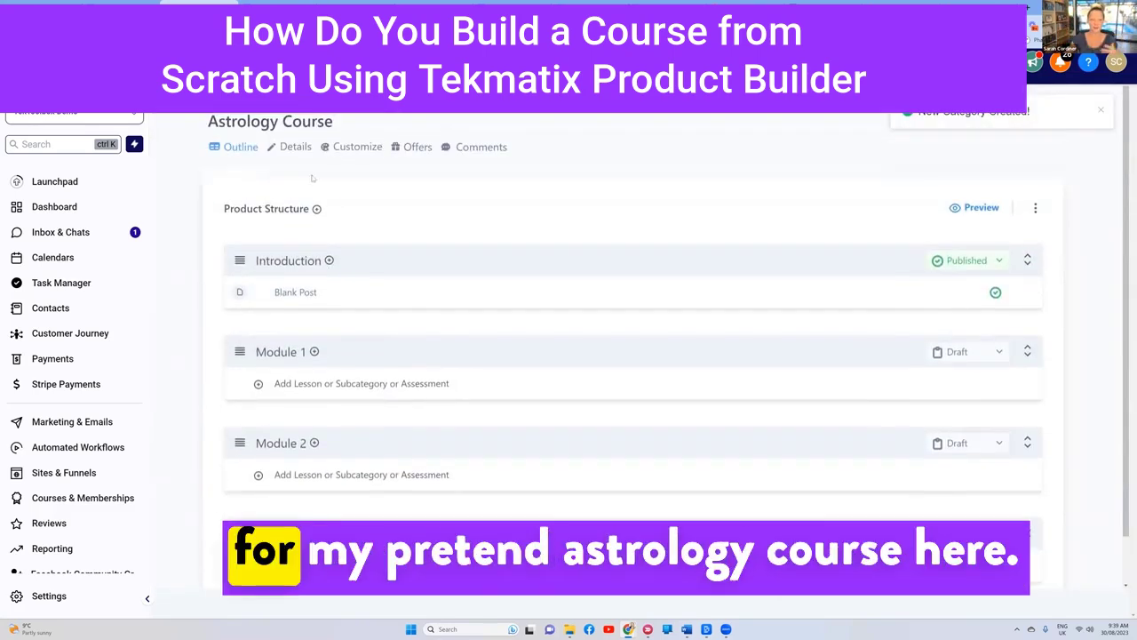
{"action": "scroll", "coordinate": [323, 203], "scroll_direction": "down", "scroll_amount": 1}
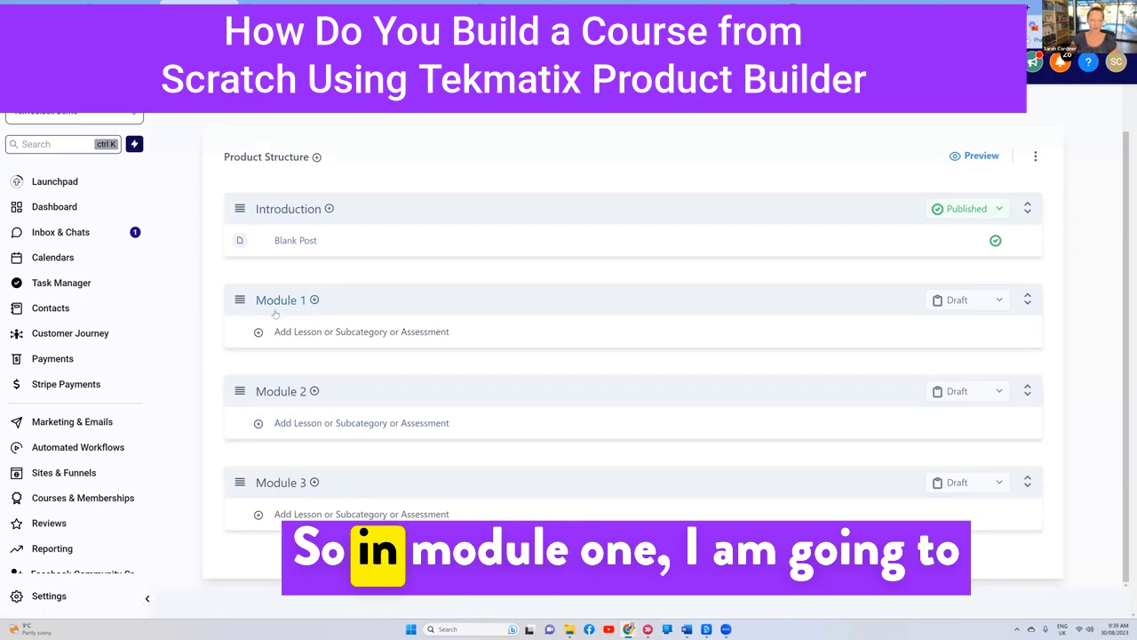
Step: Add lessons 'Astrology basics' and 'What are the different planet meanings' to Module 1
{"action": "left_click", "coordinate": [315, 301]}
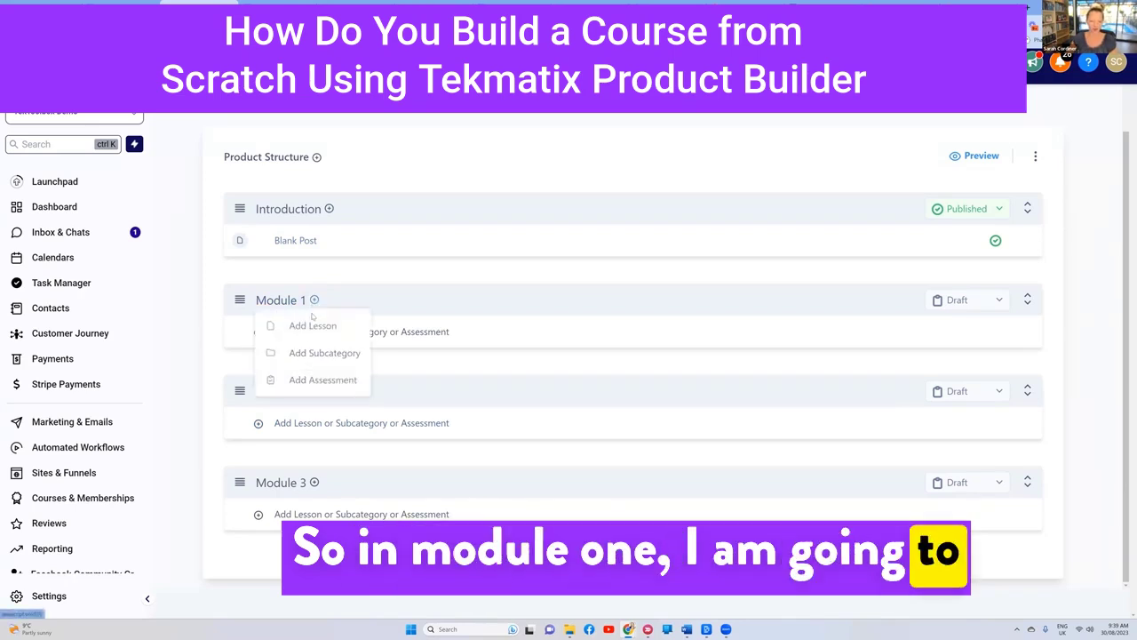
{"action": "left_click", "coordinate": [325, 327]}
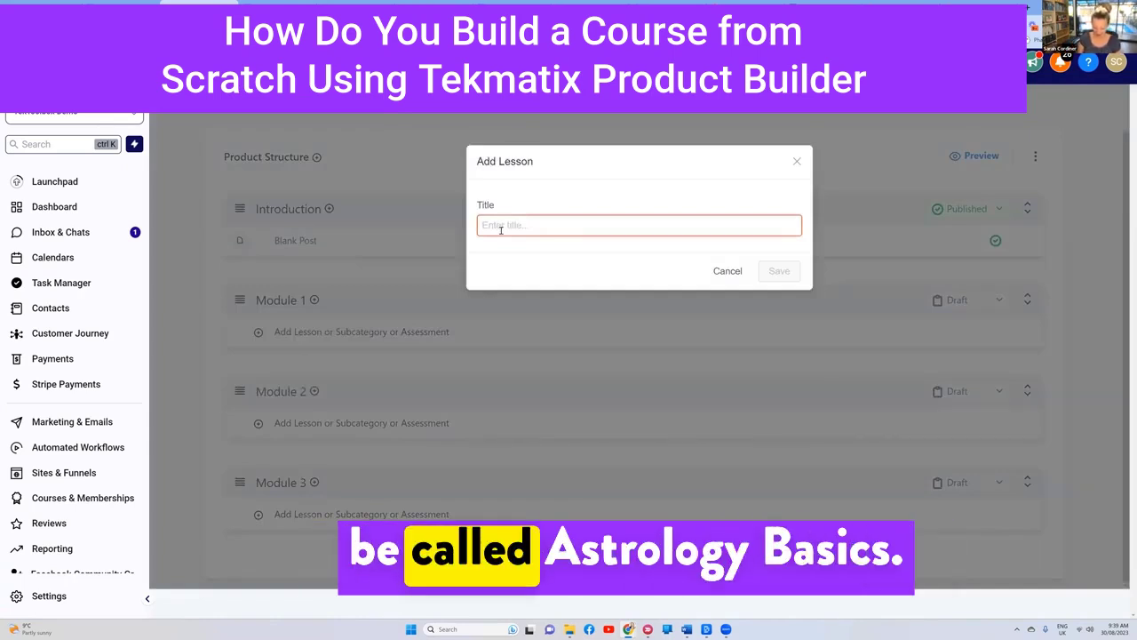
{"action": "type", "text": "Astrology basics"}
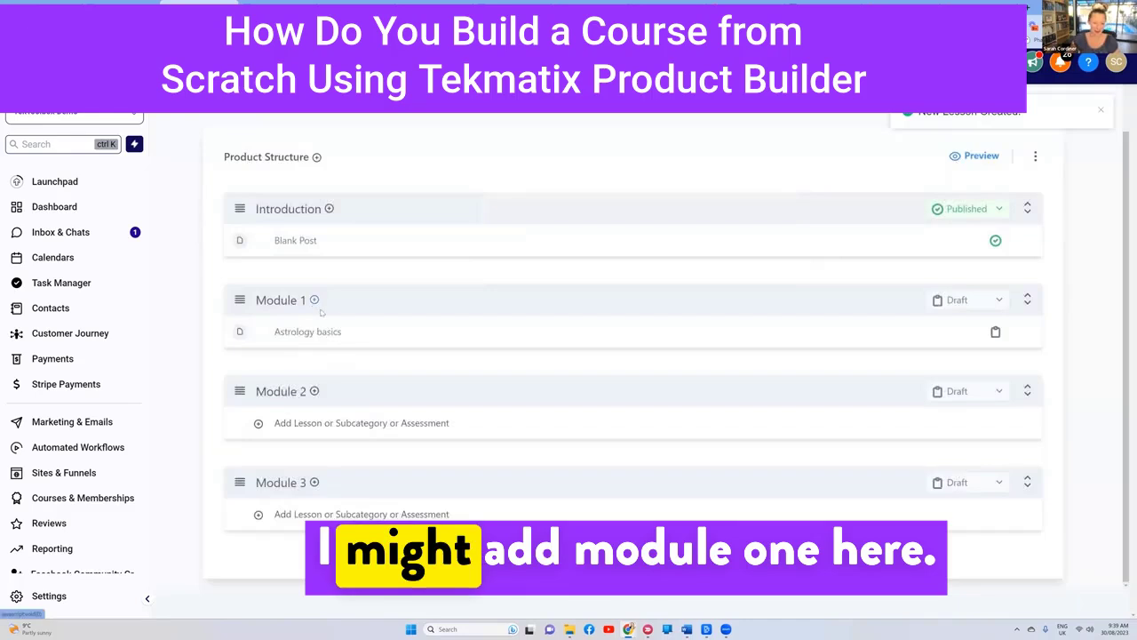
{"action": "left_click", "coordinate": [355, 360]}
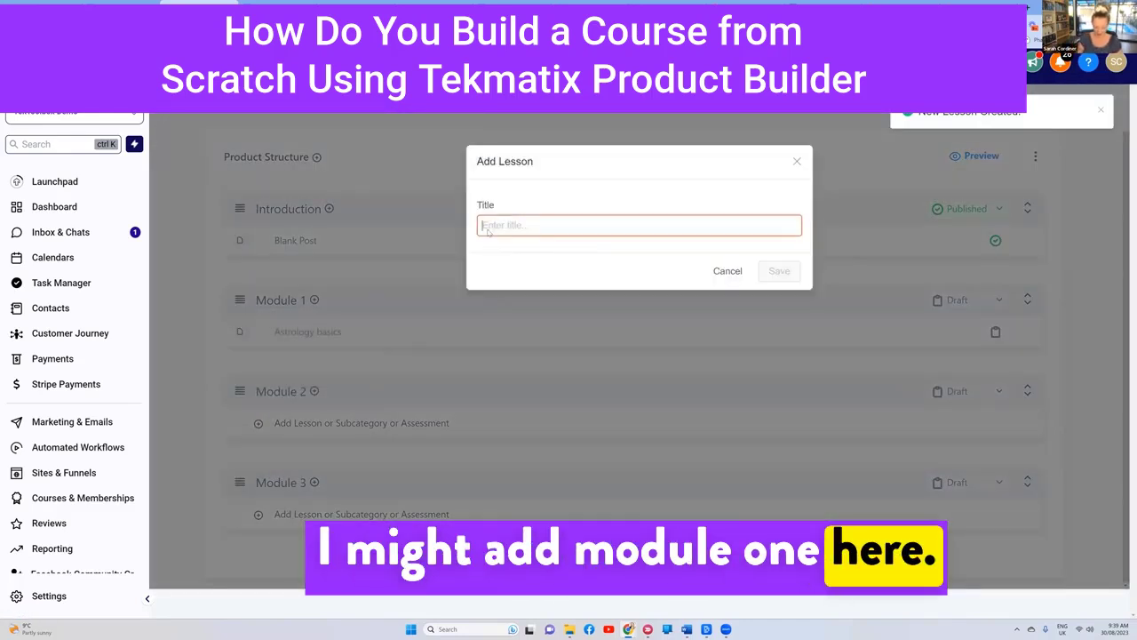
{"action": "type", "text": "What are the different planet meani"}
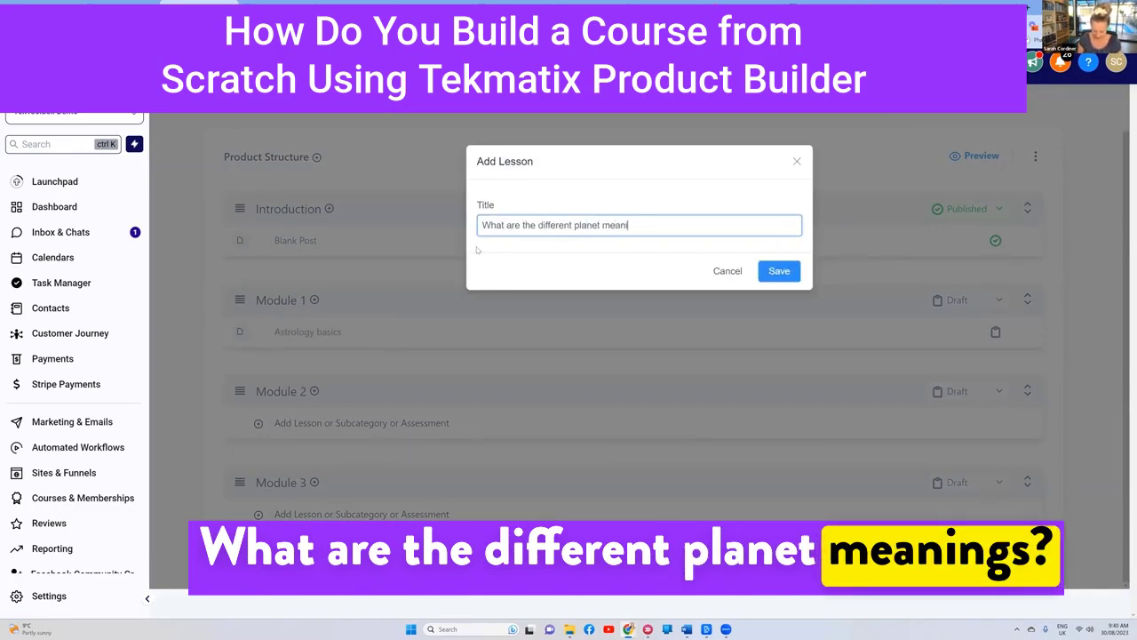
{"action": "type", "text": "ngs"}
{"action": "left_click", "coordinate": [778, 271]}
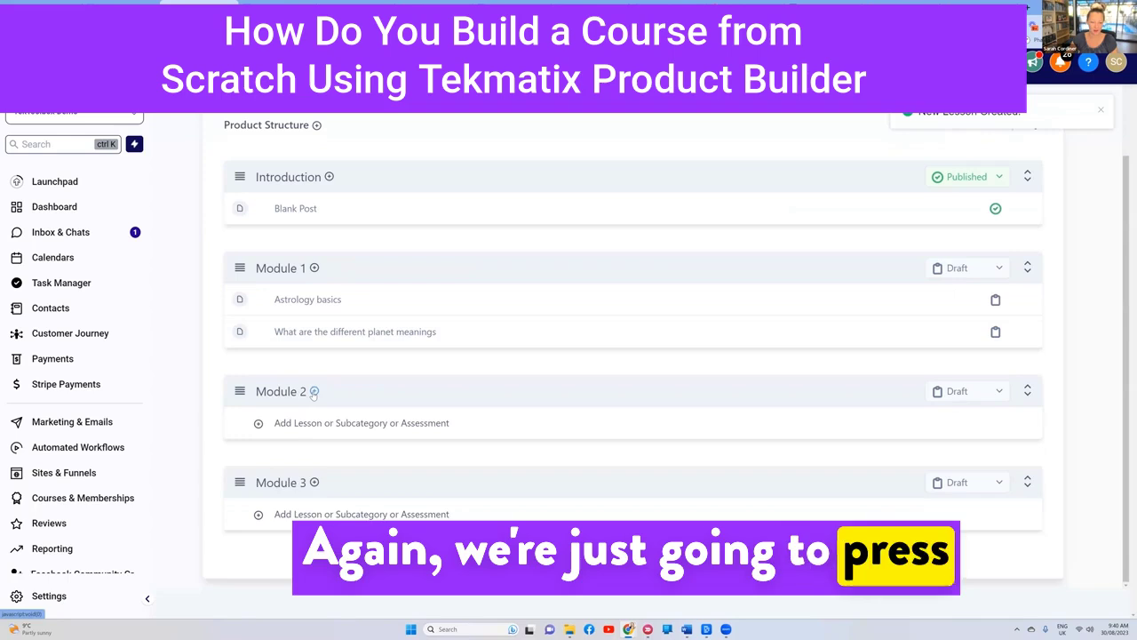
Step: Add lessons 'Your natal chart' and 'Your star sign' to Module 2
{"action": "left_click", "coordinate": [313, 392]}
{"action": "left_click", "coordinate": [297, 414]}
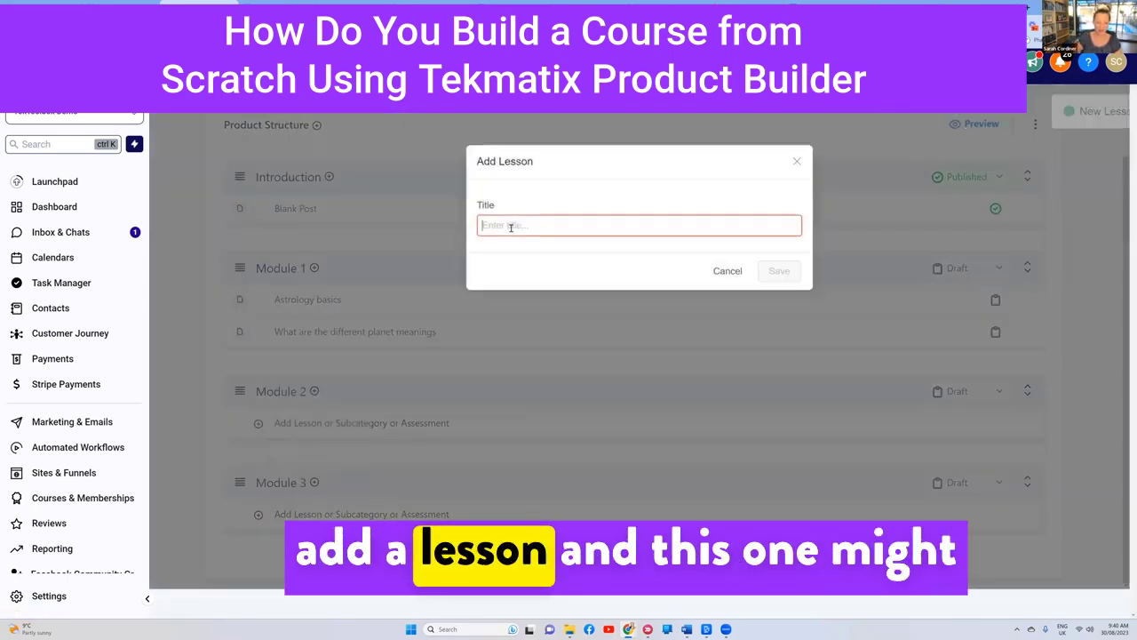
{"action": "type", "text": "Your natal chart"}
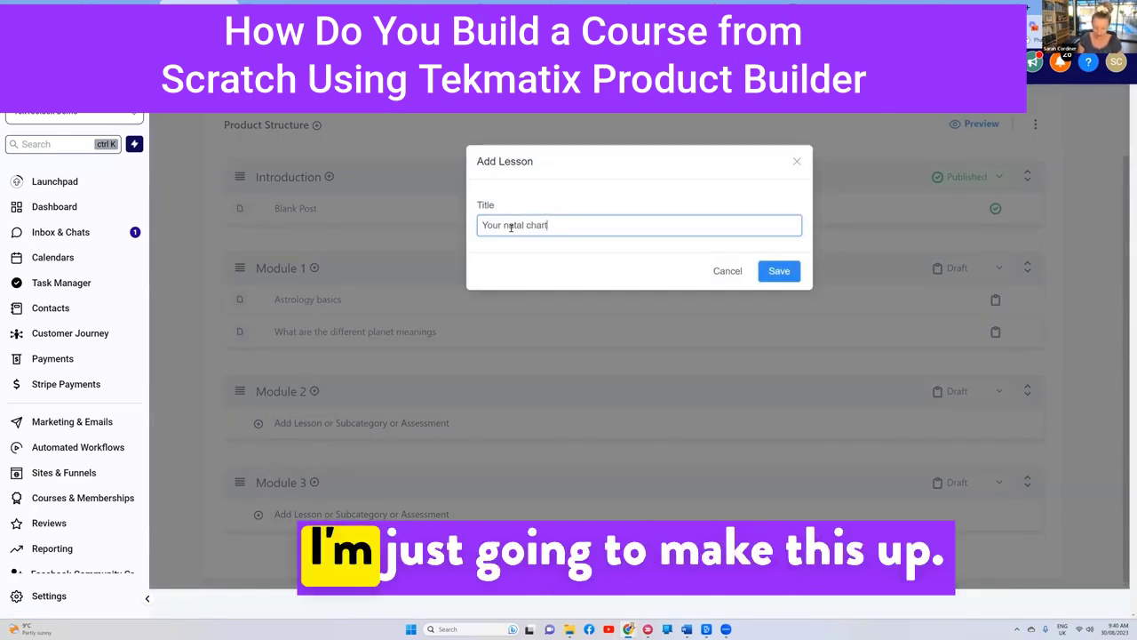
{"action": "left_click", "coordinate": [780, 271]}
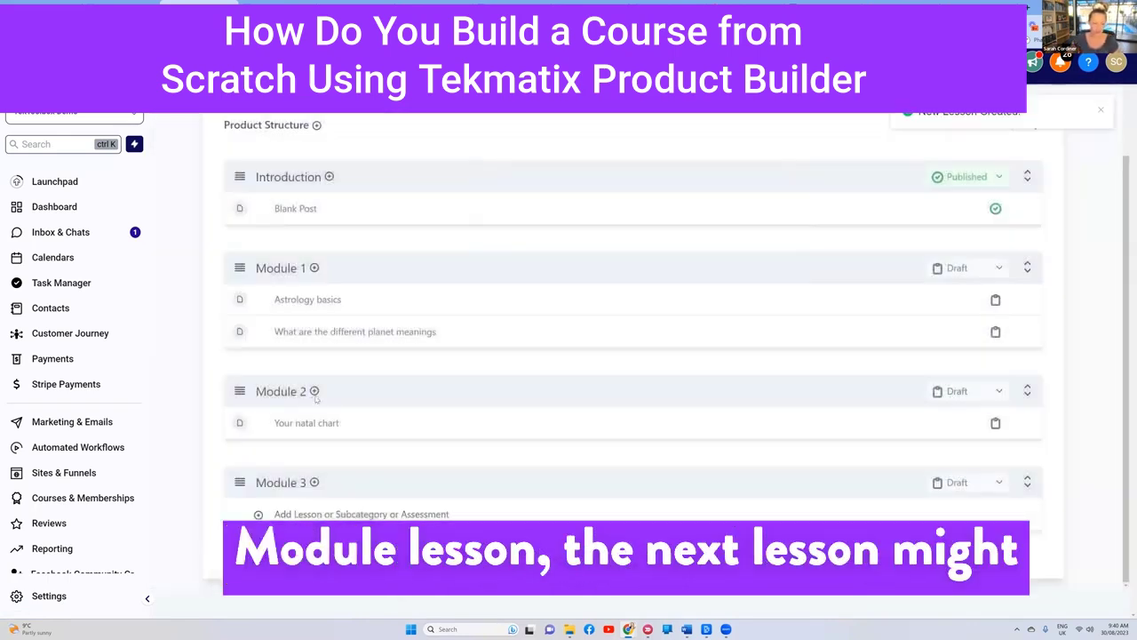
{"action": "left_click", "coordinate": [314, 392]}
{"action": "left_click", "coordinate": [307, 416]}
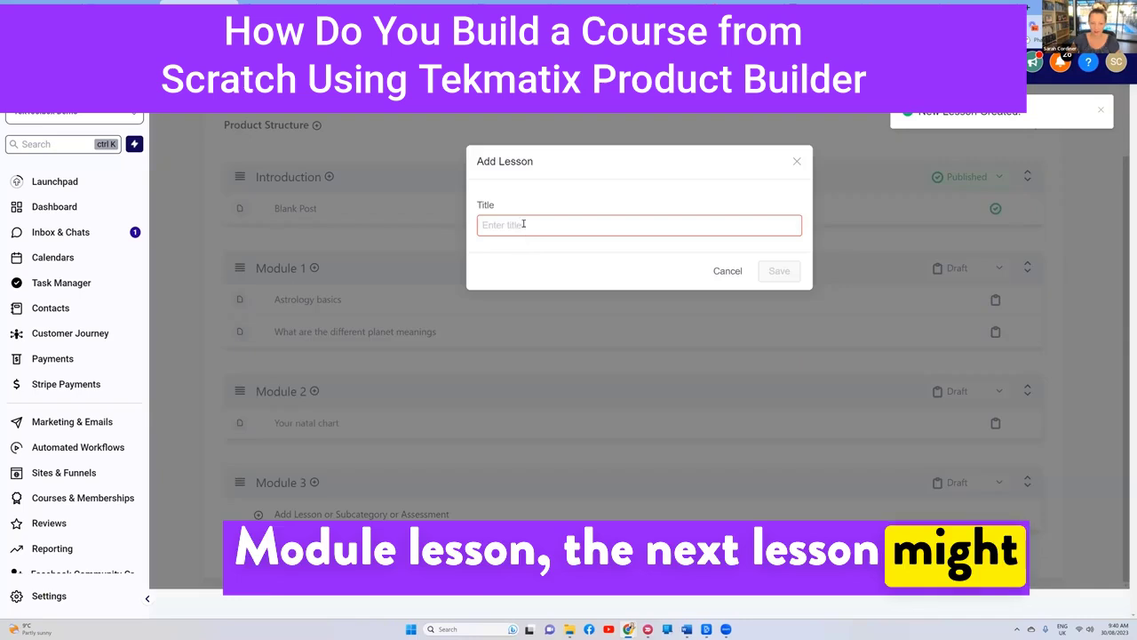
{"action": "type", "text": "Your star"}
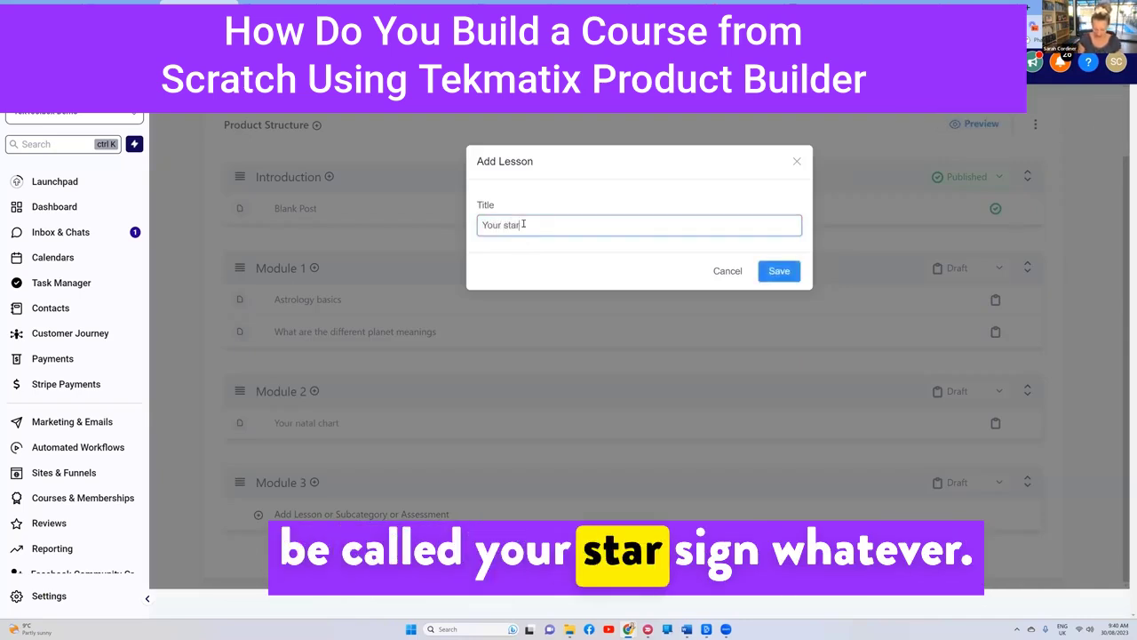
{"action": "type", "text": " sign"}
{"action": "key", "text": "Return"}
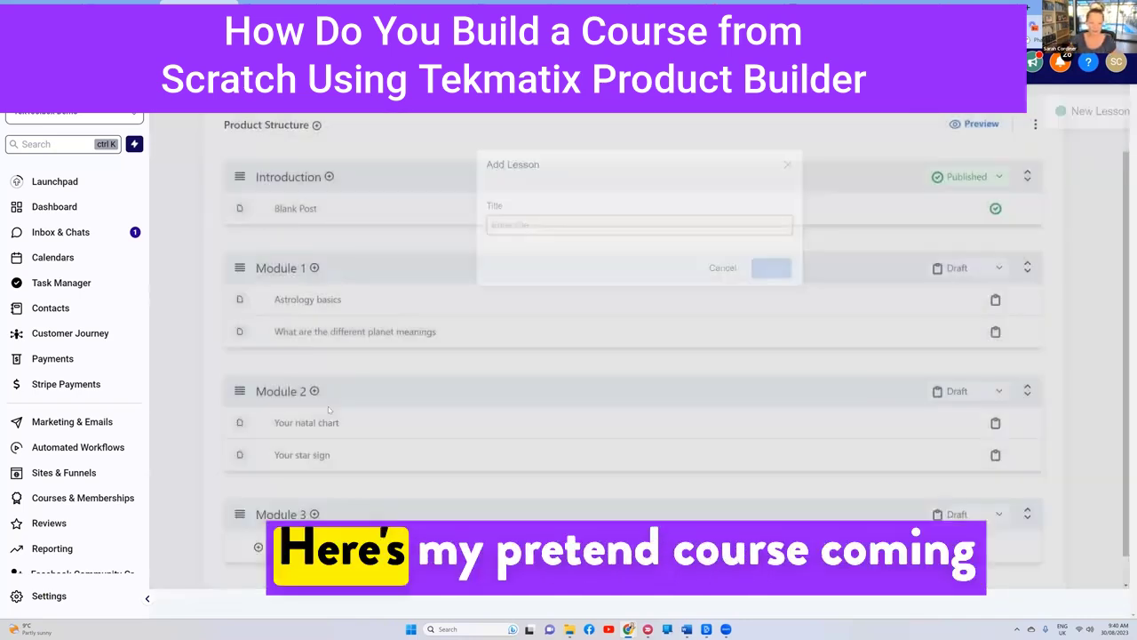
Step: Add a lesson titled 'Your life path' to Module 3
{"action": "left_click", "coordinate": [314, 483]}
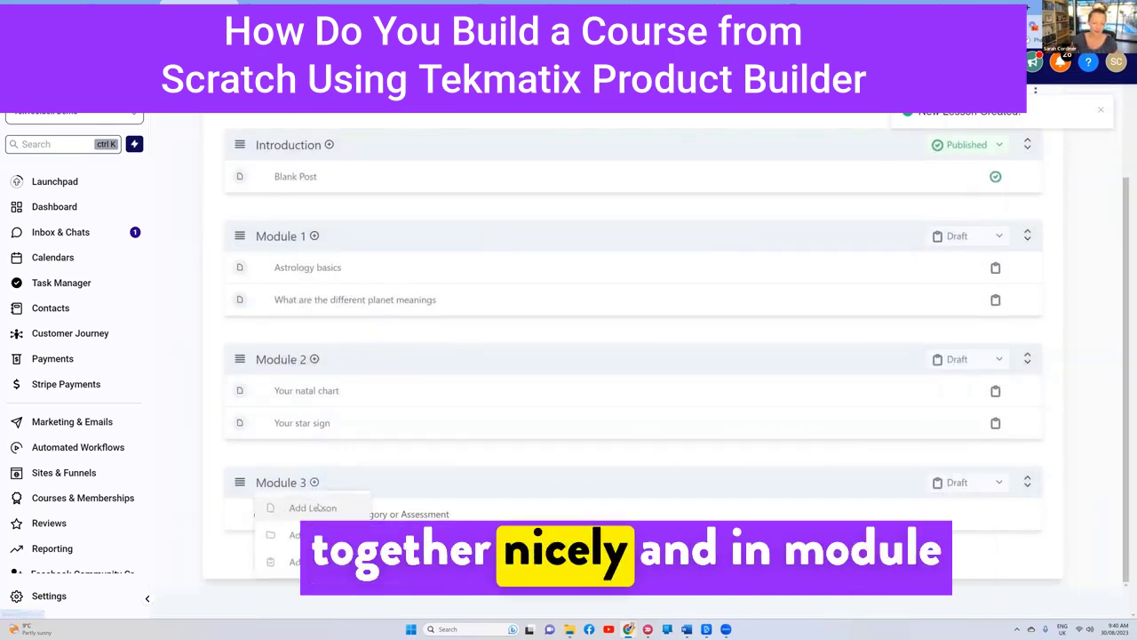
{"action": "left_click", "coordinate": [293, 507]}
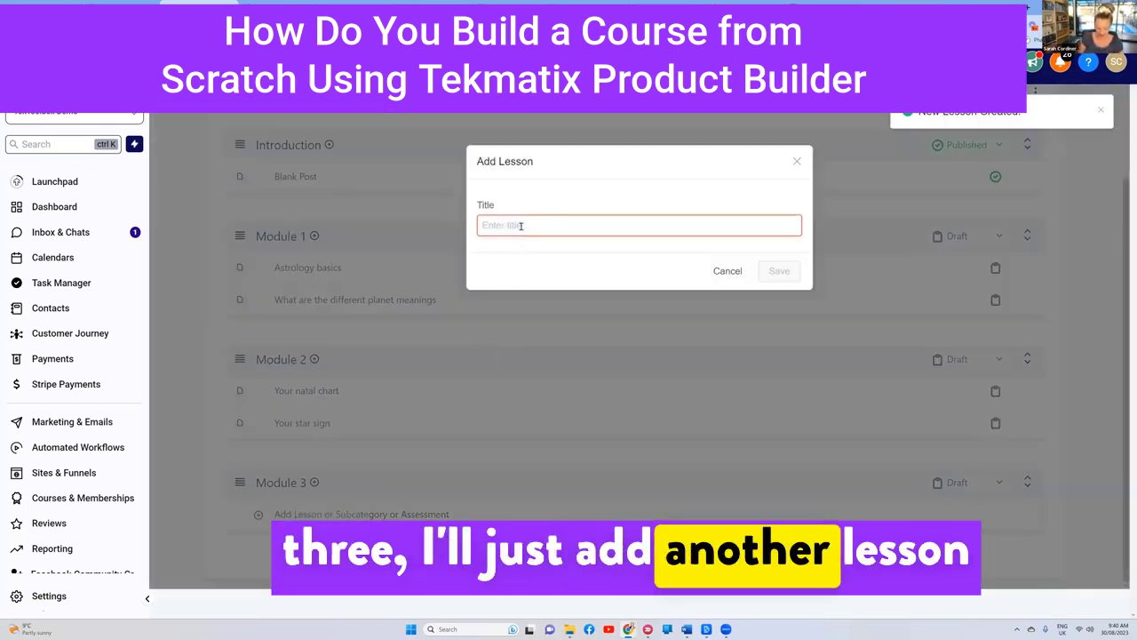
{"action": "type", "text": "Your "}
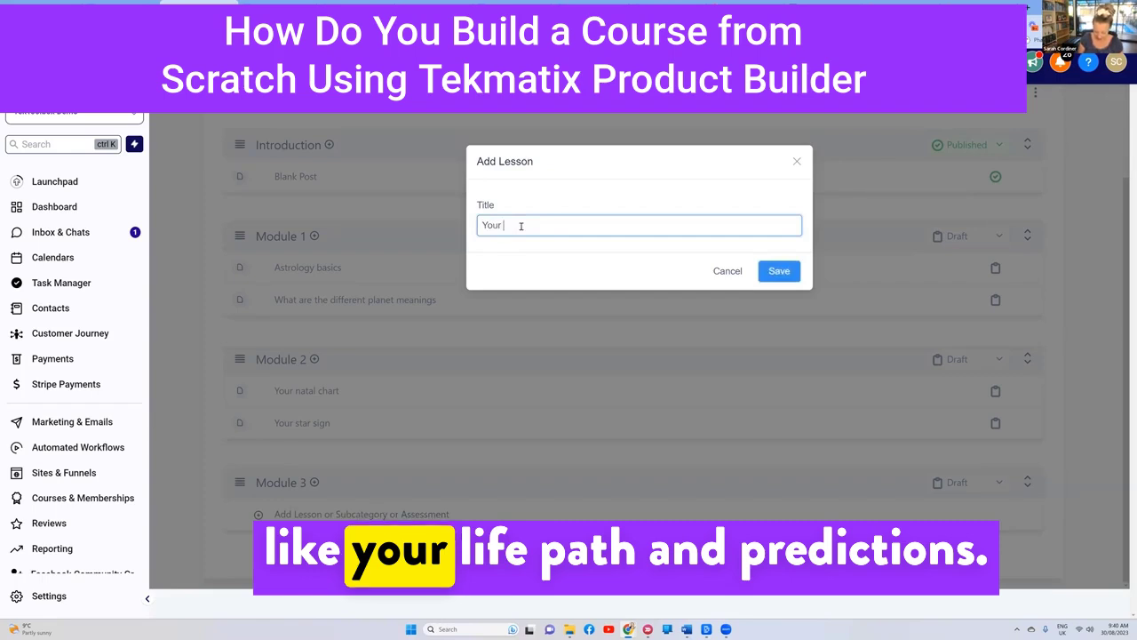
{"action": "type", "text": "life path and pr"}
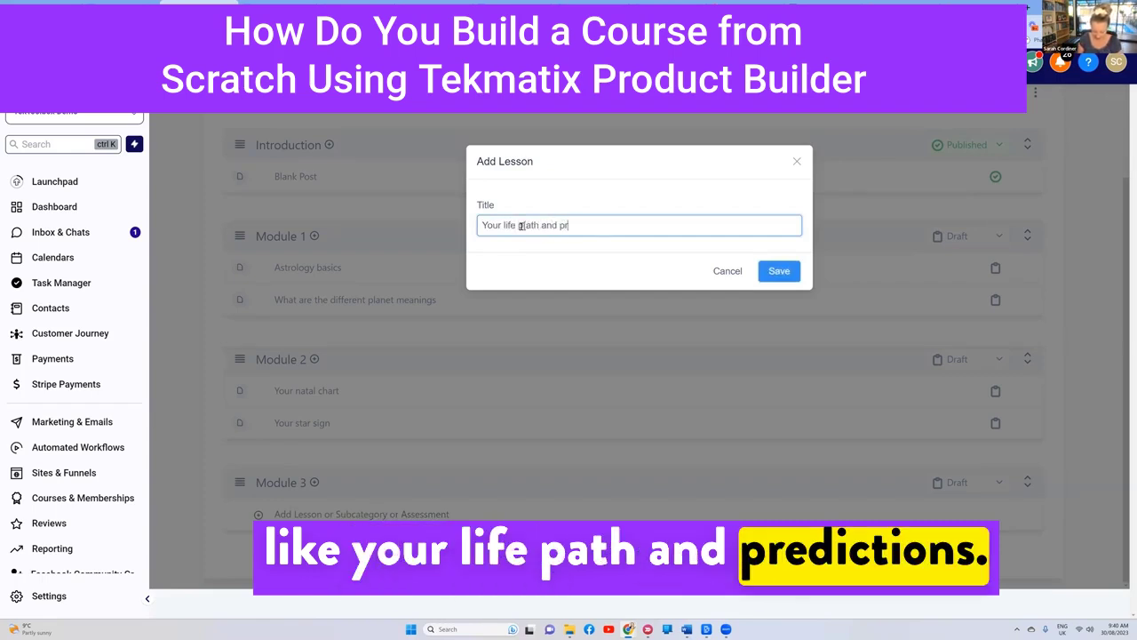
{"action": "key", "text": "BackSpace"}
{"action": "key", "text": "BackSpace"}
{"action": "key", "text": "BackSpace"}
{"action": "key", "text": "BackSpace"}
{"action": "key", "text": "BackSpace"}
{"action": "key", "text": "BackSpace"}
{"action": "key", "text": "BackSpace"}
{"action": "key", "text": "BackSpace"}
{"action": "key", "text": "BackSpace"}
{"action": "key", "text": "BackSpace"}
{"action": "left_click", "coordinate": [787, 271]}
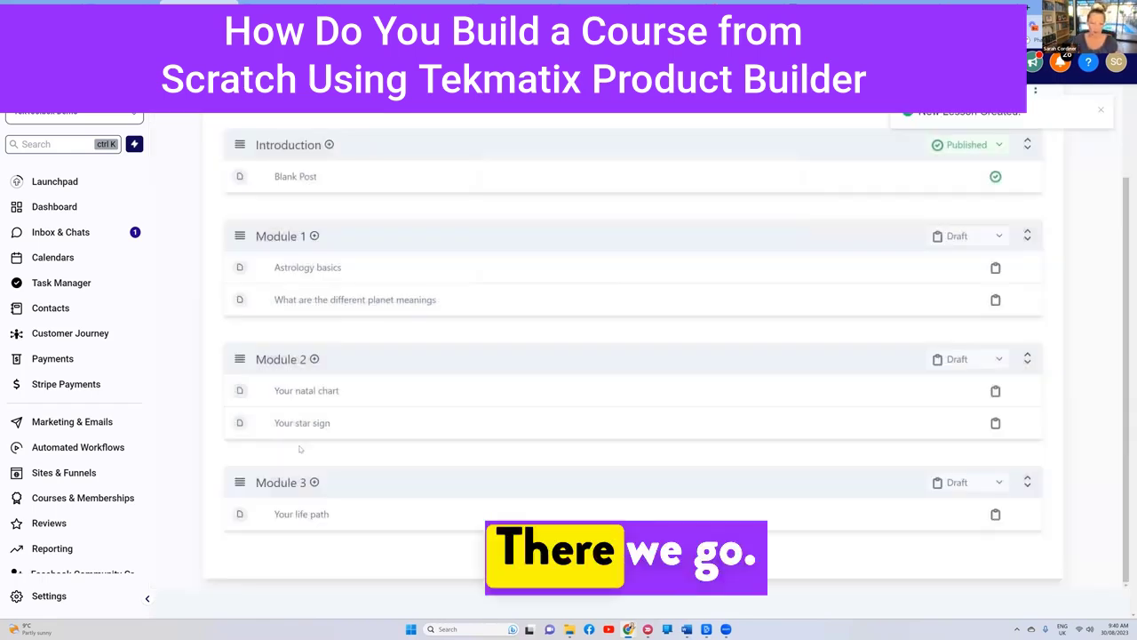
{"action": "scroll", "coordinate": [317, 368], "scroll_direction": "up", "scroll_amount": 1}
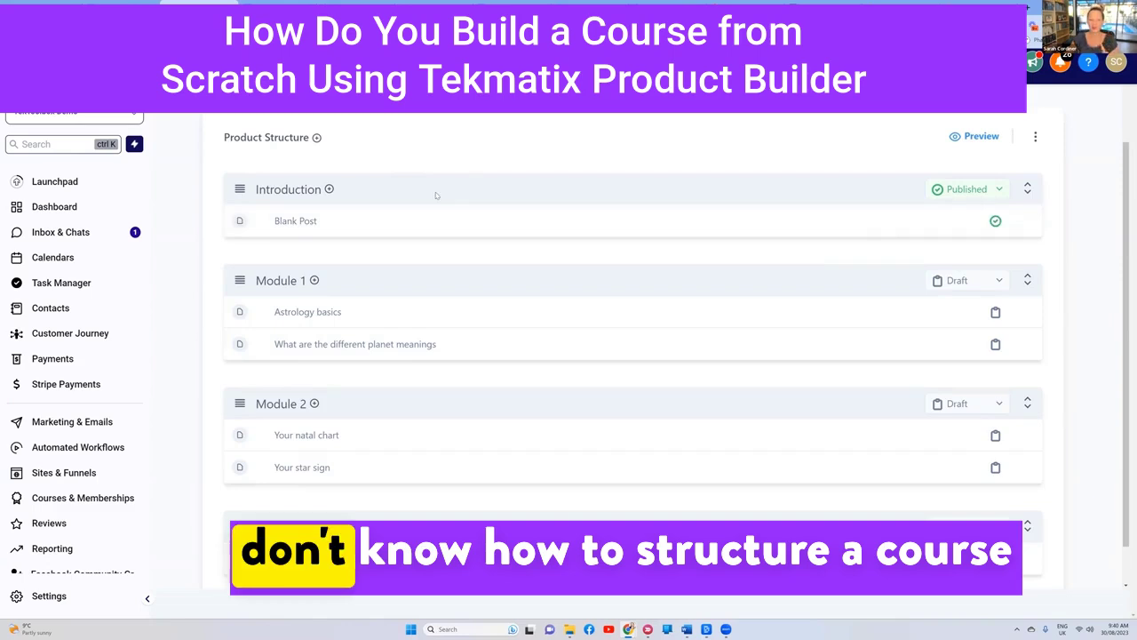
{"action": "scroll", "coordinate": [435, 196], "scroll_direction": "up", "scroll_amount": 1}
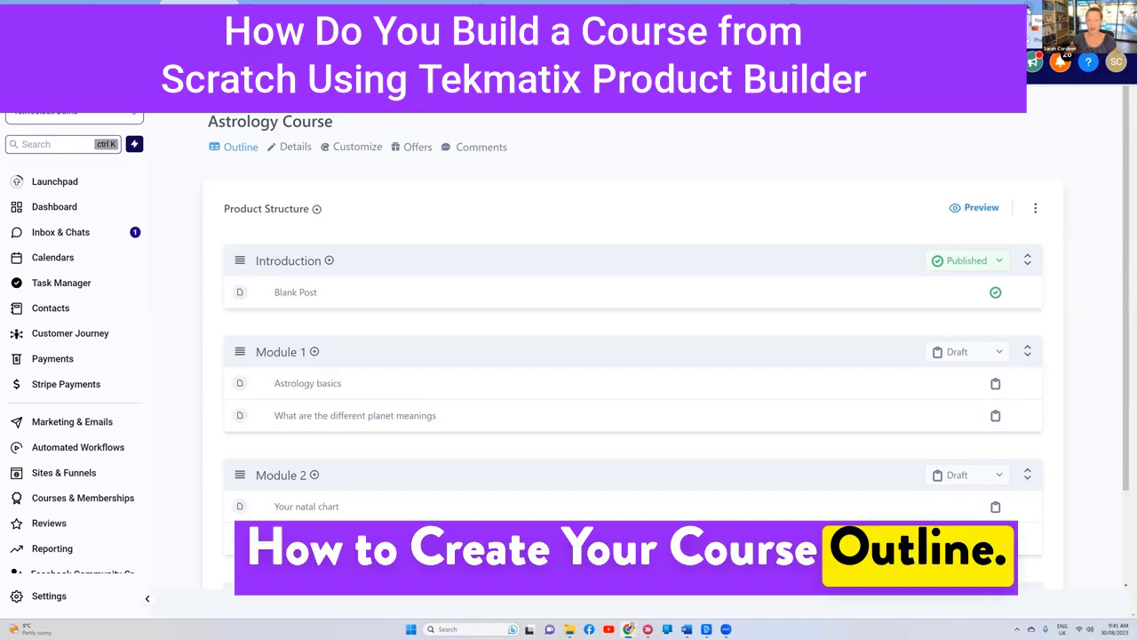
{"action": "key", "text": "ctrl+t"}
Step: Go to sarahcordiner.com/free-stuff and find the Create Your Course Outline free course
{"action": "type", "text": "sarahcordine"}
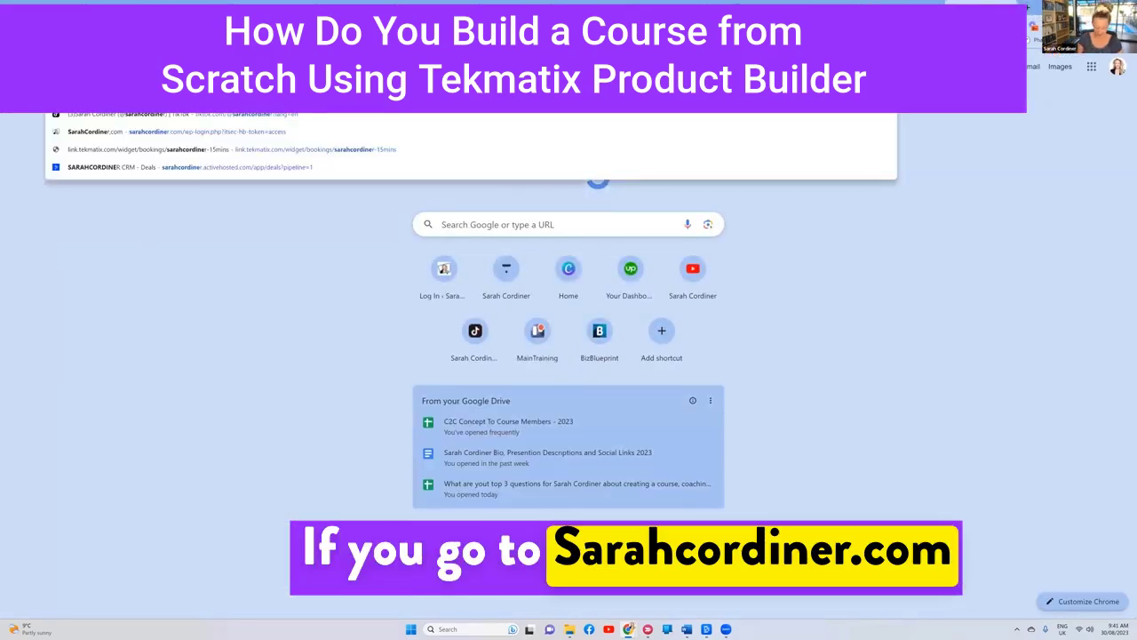
{"action": "type", "text": "r.com/free-stuff"}
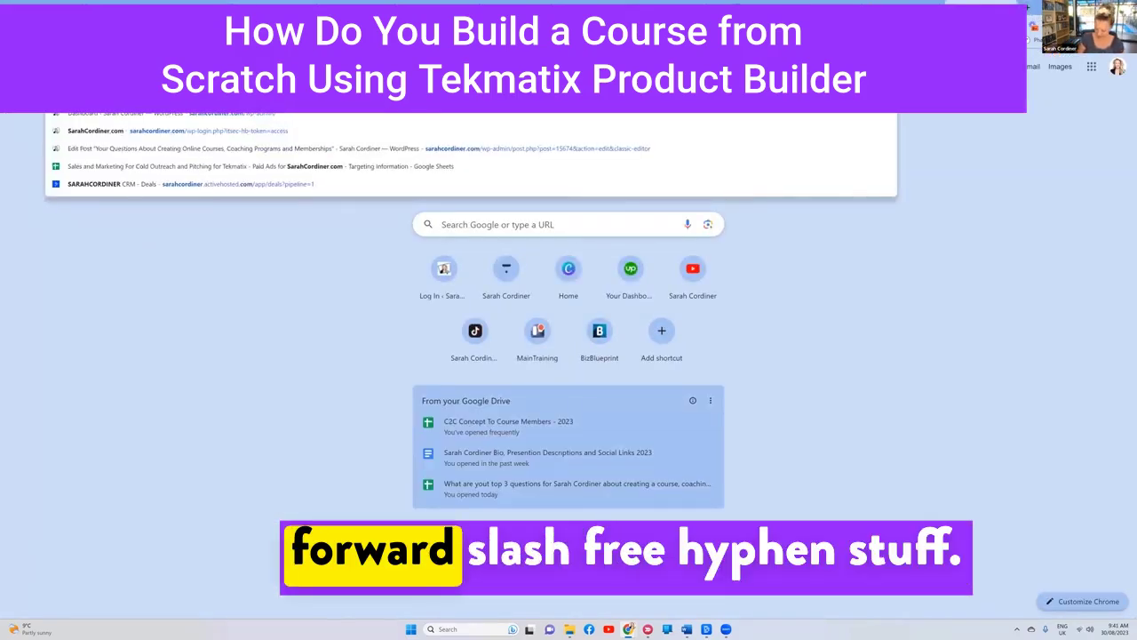
{"action": "key", "text": "Return"}
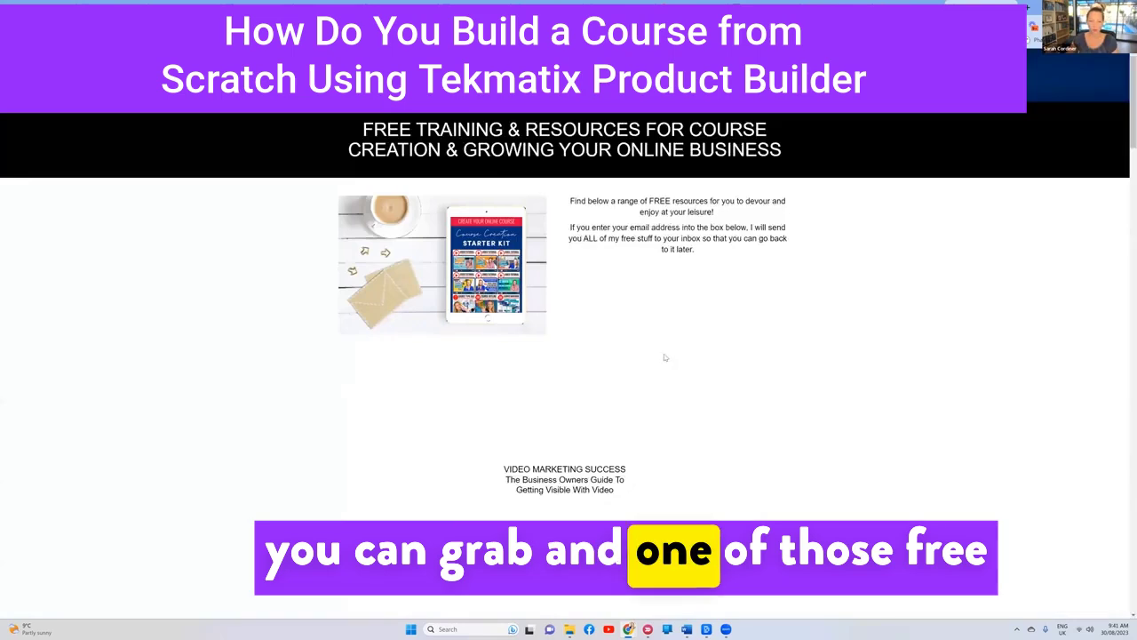
{"action": "scroll", "coordinate": [597, 323], "scroll_direction": "down", "scroll_amount": 1}
{"action": "scroll", "coordinate": [597, 323], "scroll_direction": "down", "scroll_amount": 3}
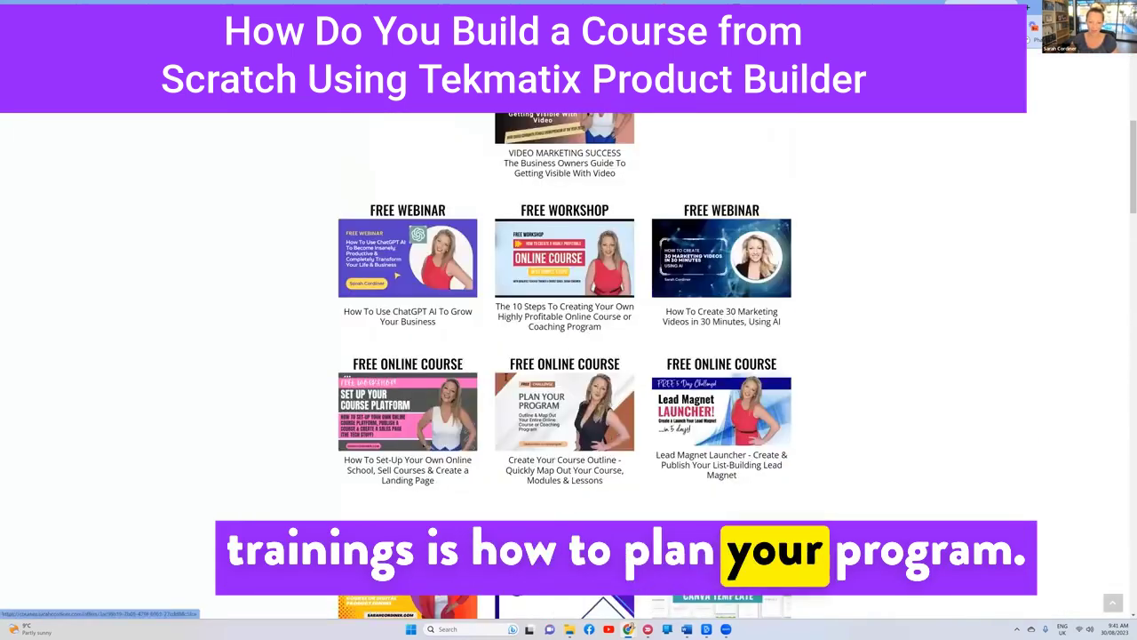
{"action": "scroll", "coordinate": [533, 432], "scroll_direction": "down", "scroll_amount": 1}
{"action": "triple_click", "coordinate": [551, 425]}
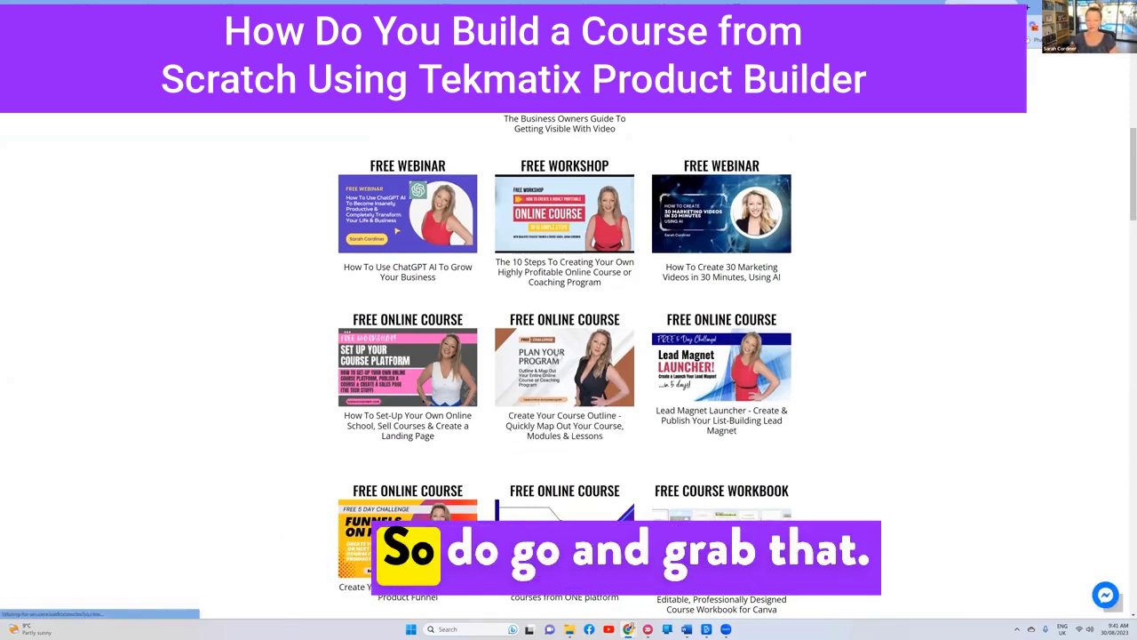
{"action": "scroll", "coordinate": [562, 380], "scroll_direction": "up", "scroll_amount": 1}
{"action": "scroll", "coordinate": [562, 380], "scroll_direction": "up", "scroll_amount": 3}
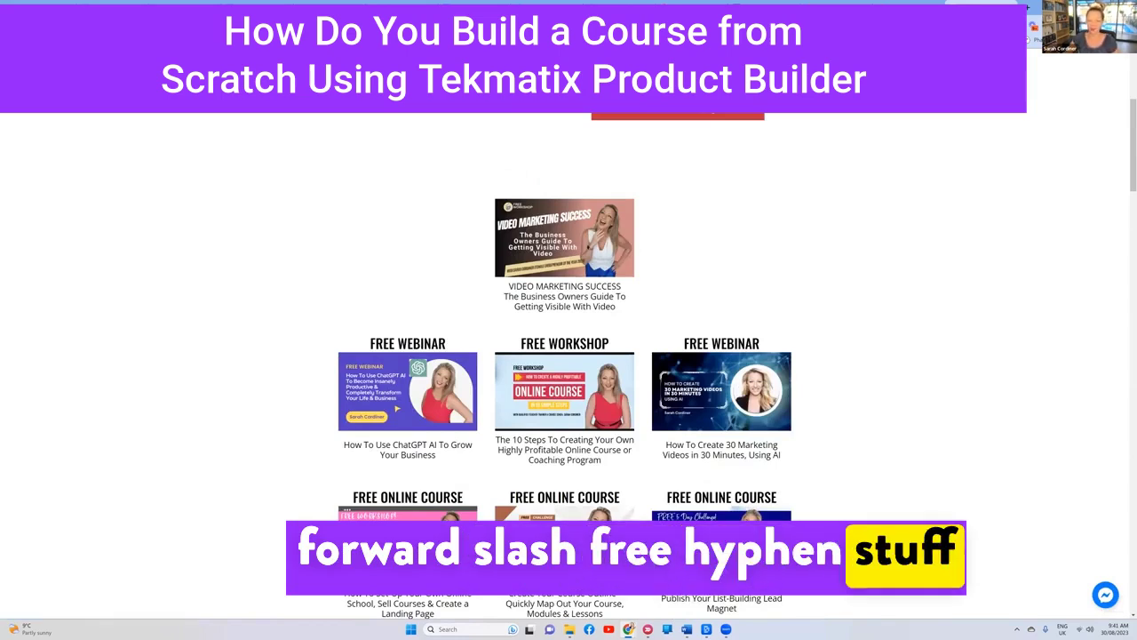
{"action": "scroll", "coordinate": [565, 400], "scroll_direction": "down", "scroll_amount": 3}
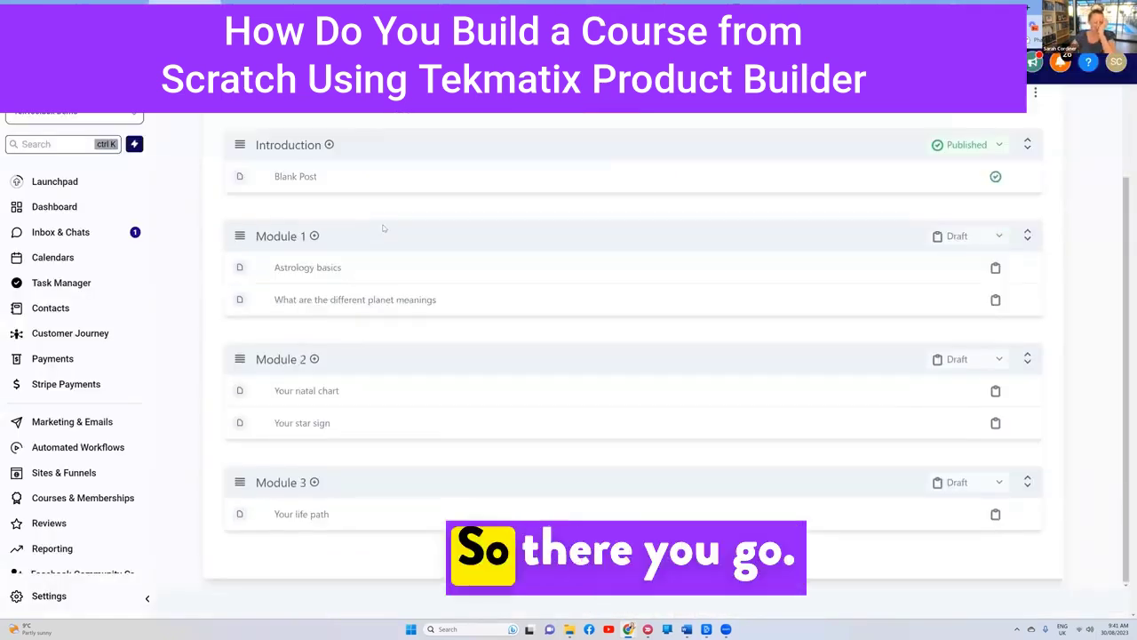
Step: Scroll the Astrology Course outline back to the Module 1 lessons
{"action": "scroll", "coordinate": [383, 228], "scroll_direction": "up", "scroll_amount": 1}
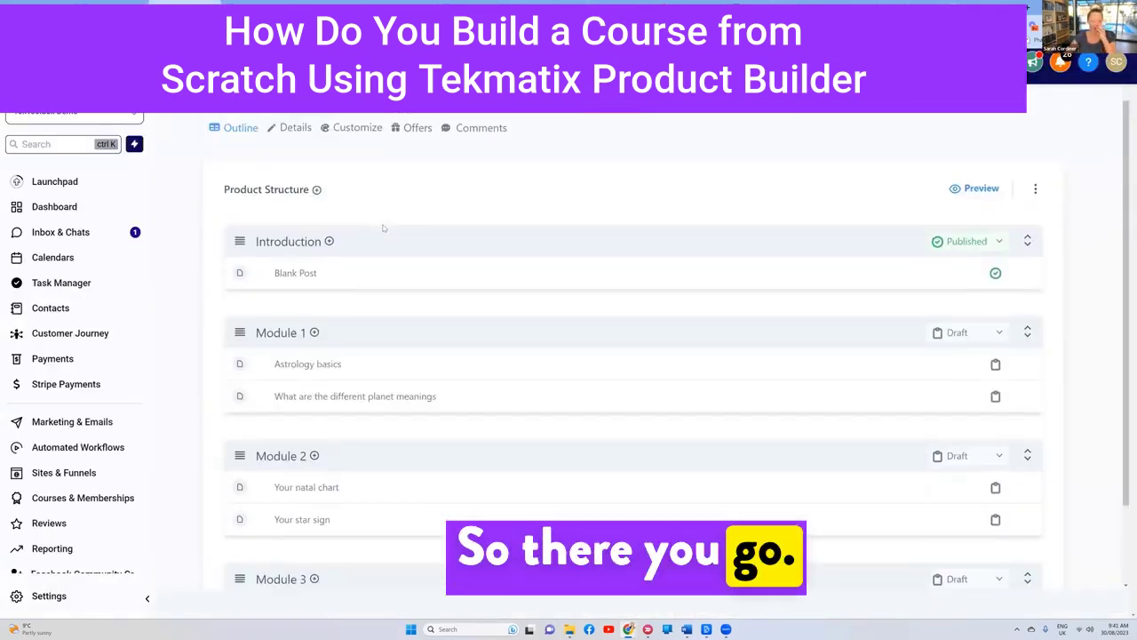
{"action": "scroll", "coordinate": [383, 228], "scroll_direction": "down", "scroll_amount": 1}
{"action": "scroll", "coordinate": [383, 229], "scroll_direction": "up", "scroll_amount": 1}
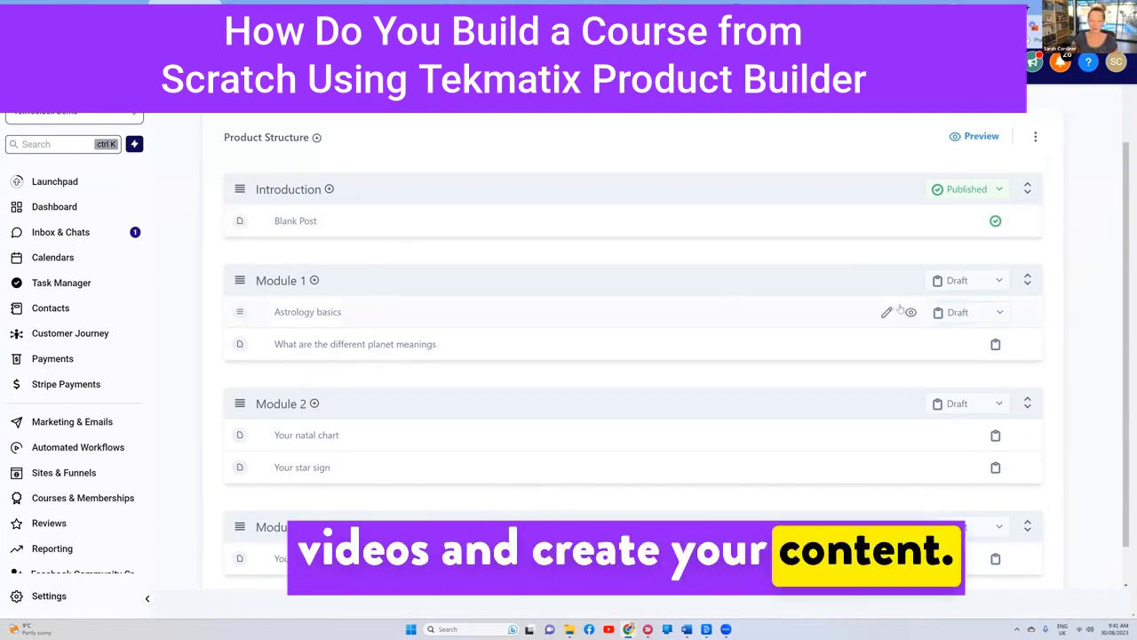
{"action": "mouse_move", "coordinate": [307, 320]}
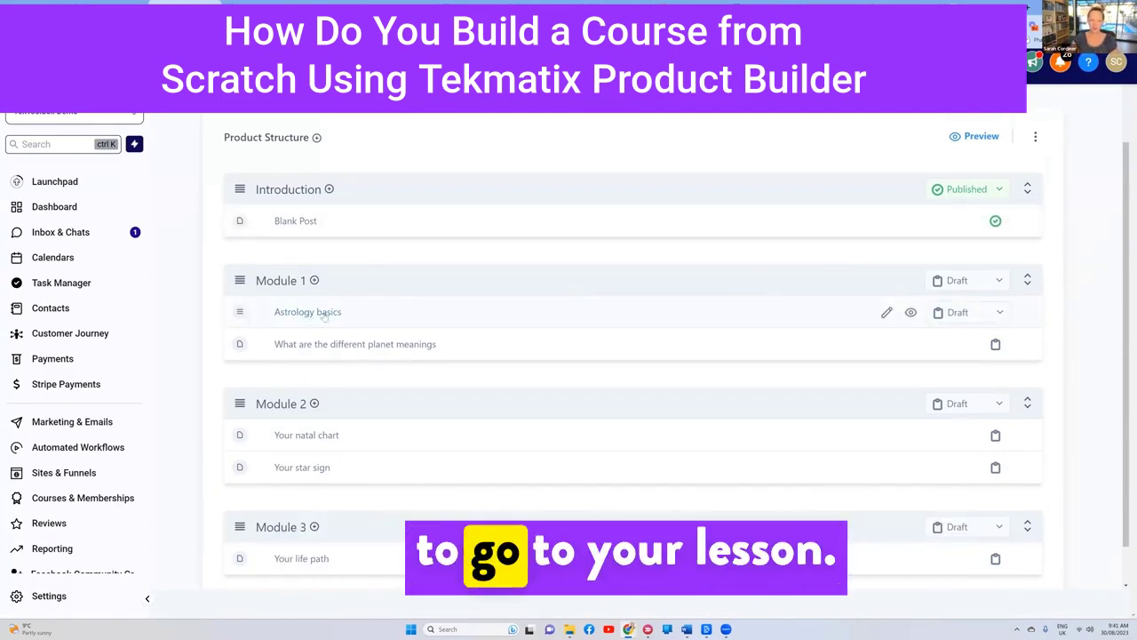
Step: Open the 'Astrology basics' lesson editor and review its Select video options
{"action": "left_click", "coordinate": [316, 313]}
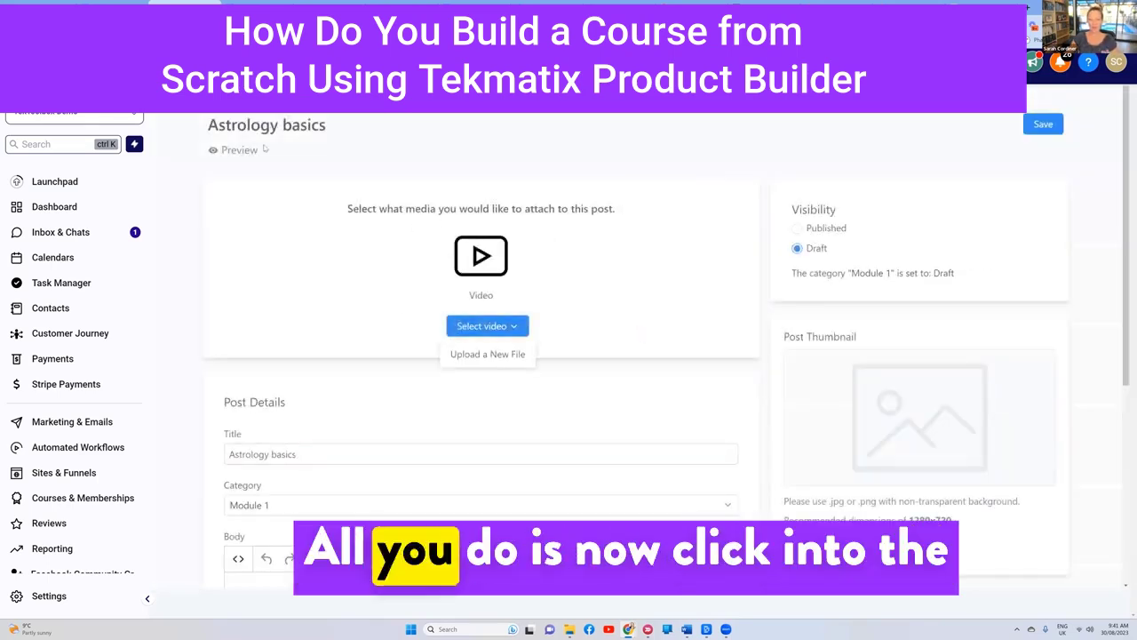
{"action": "scroll", "coordinate": [406, 240], "scroll_direction": "down", "scroll_amount": 3}
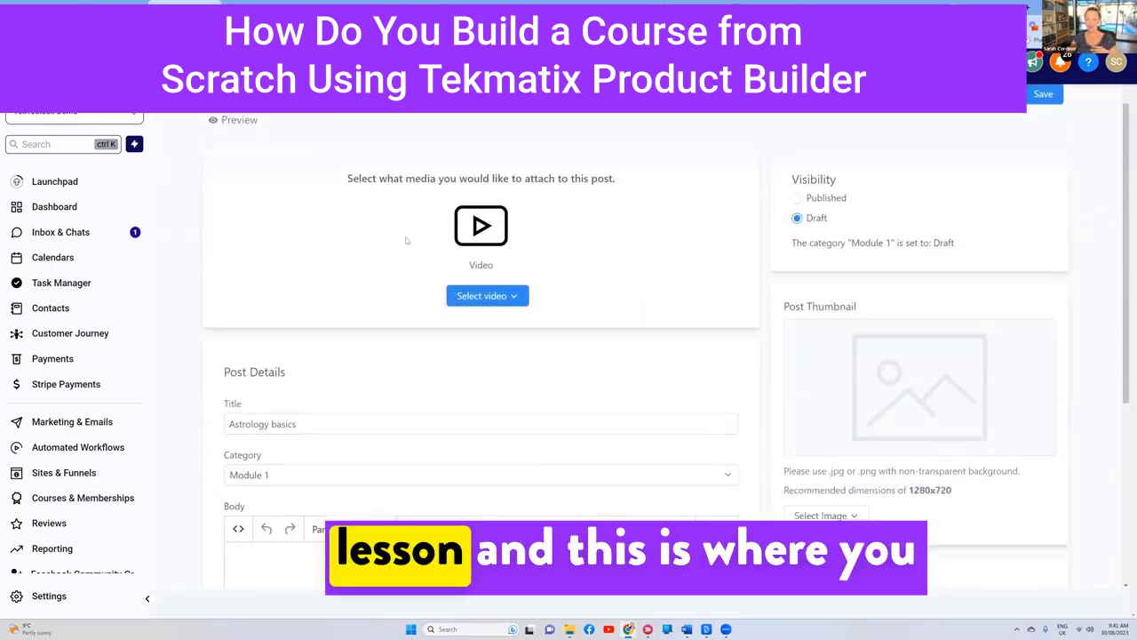
{"action": "scroll", "coordinate": [406, 242], "scroll_direction": "up", "scroll_amount": 3}
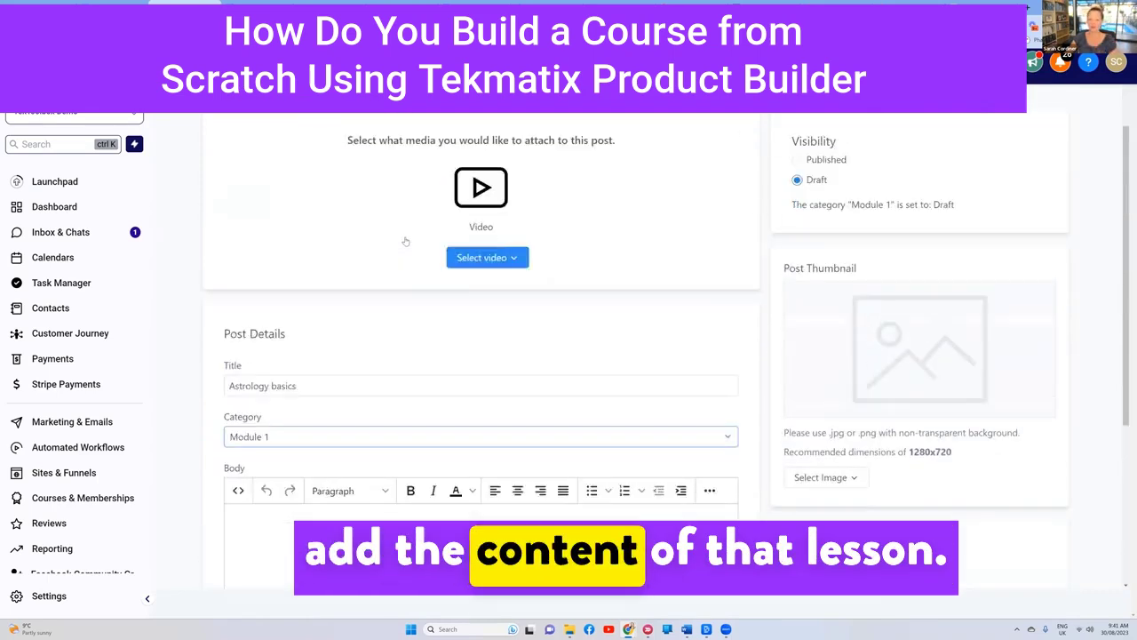
{"action": "left_click", "coordinate": [503, 327]}
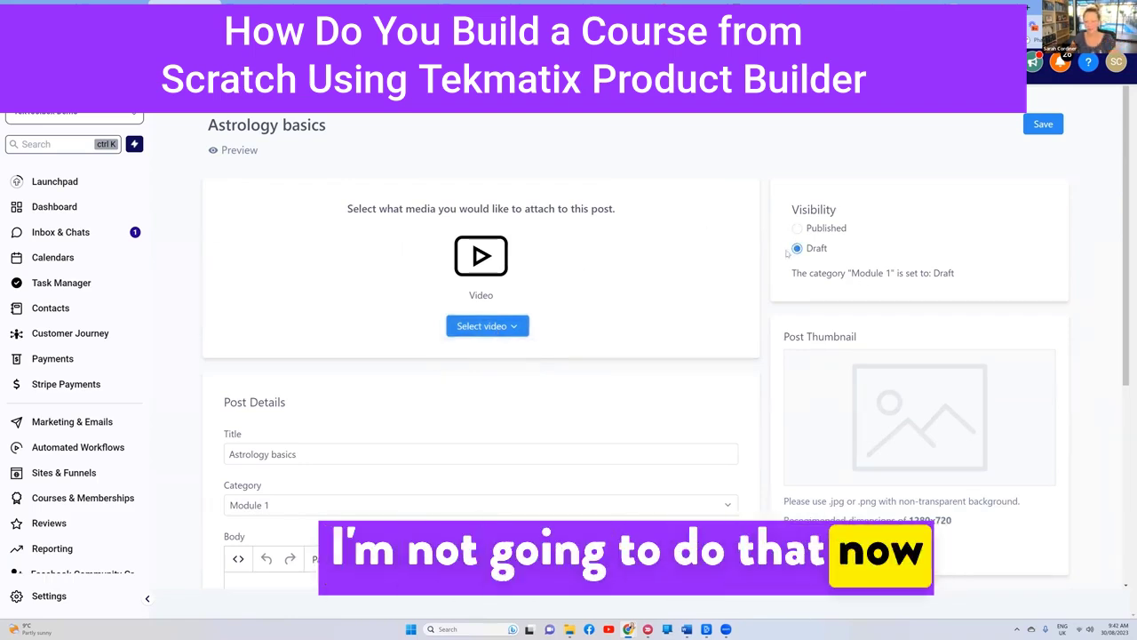
{"action": "scroll", "coordinate": [490, 327], "scroll_direction": "down", "scroll_amount": 3}
{"action": "scroll", "coordinate": [865, 282], "scroll_direction": "up", "scroll_amount": 1}
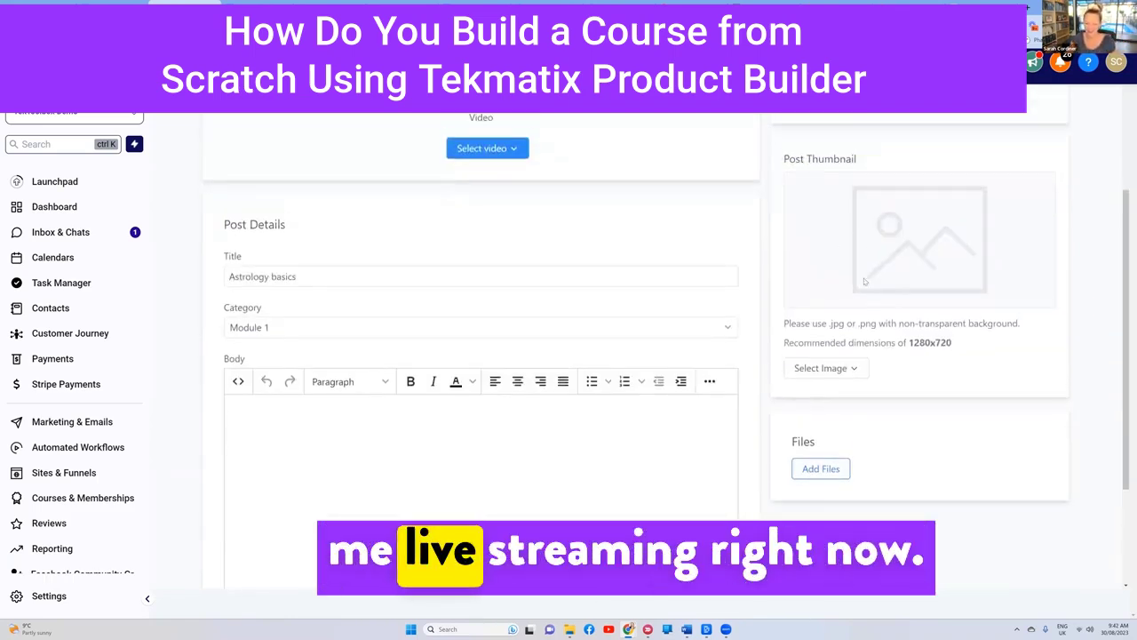
{"action": "scroll", "coordinate": [795, 198], "scroll_direction": "up", "scroll_amount": 1}
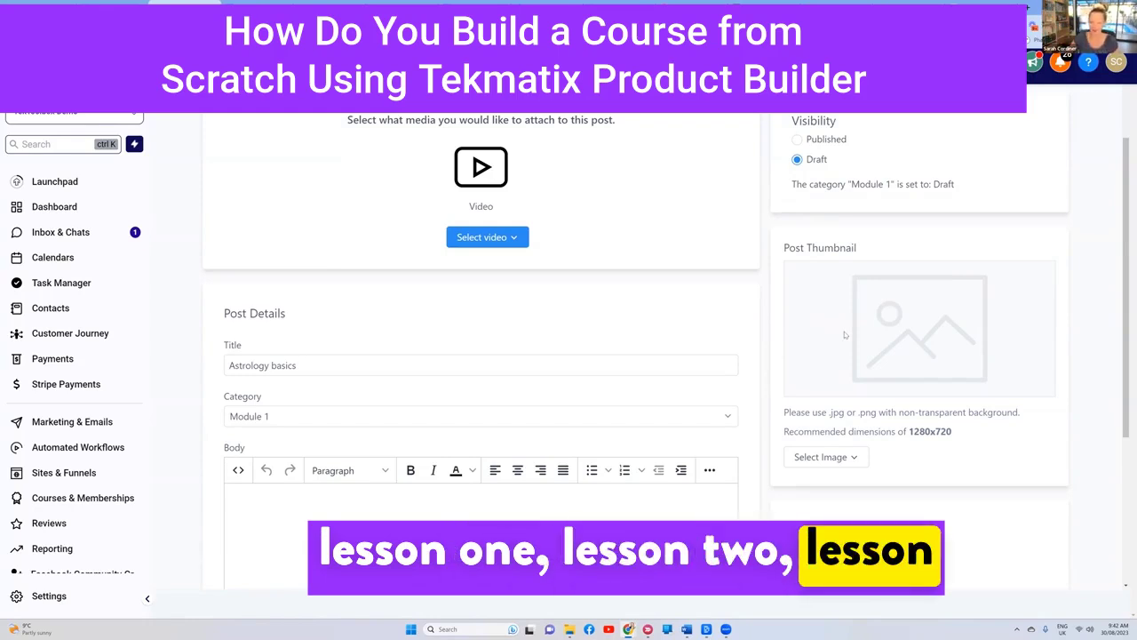
Step: Add placeholder text 'gdfghfhfgjgfjty' to the Astrology basics lesson body and save it
{"action": "scroll", "coordinate": [427, 340], "scroll_direction": "down", "scroll_amount": 2}
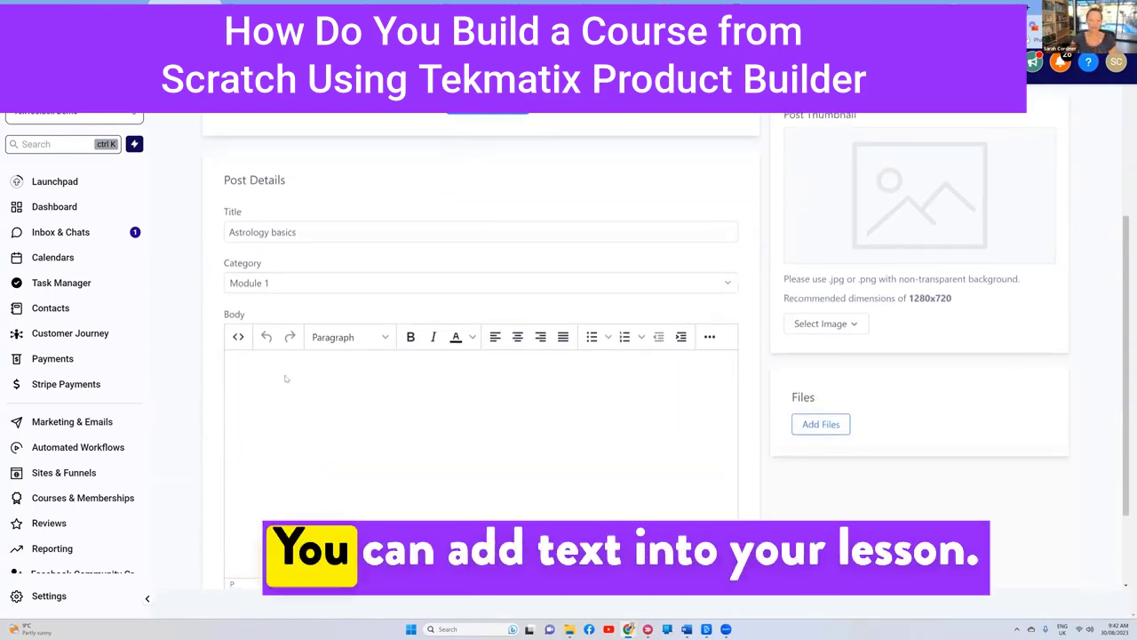
{"action": "type", "text": "fgjgfjty"}
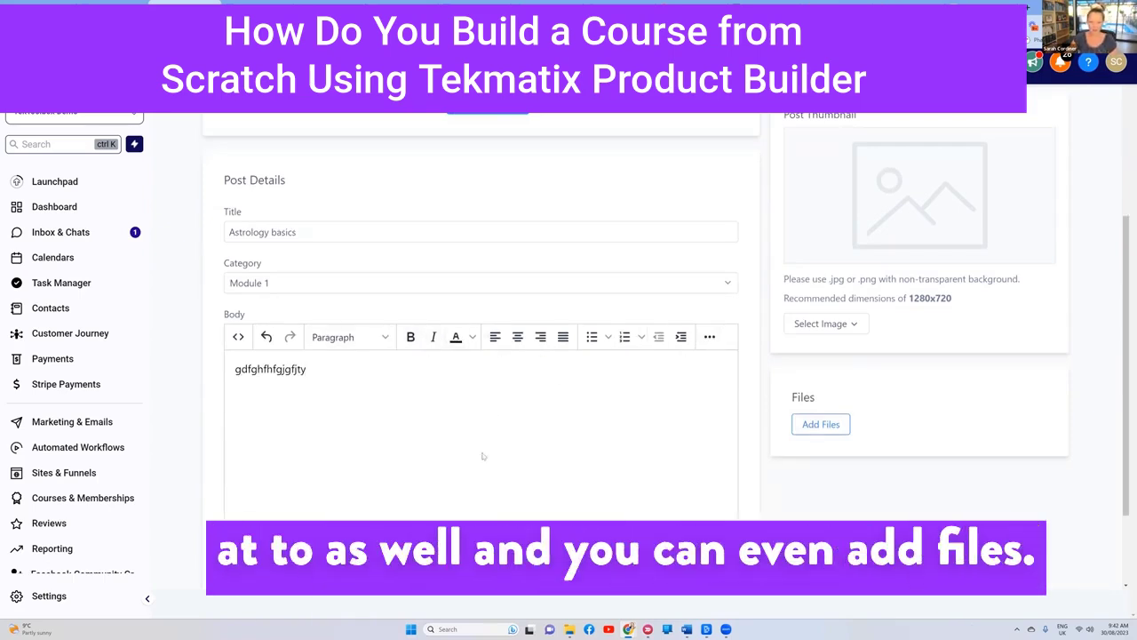
{"action": "scroll", "coordinate": [849, 294], "scroll_direction": "down", "scroll_amount": 1}
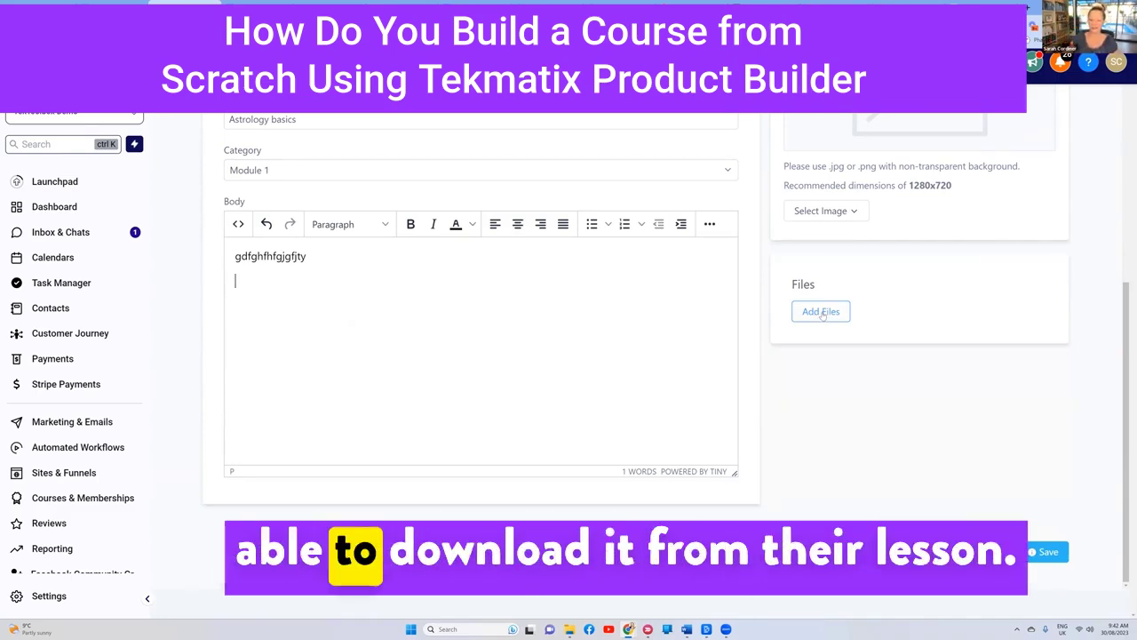
{"action": "scroll", "coordinate": [822, 314], "scroll_direction": "up", "scroll_amount": 4}
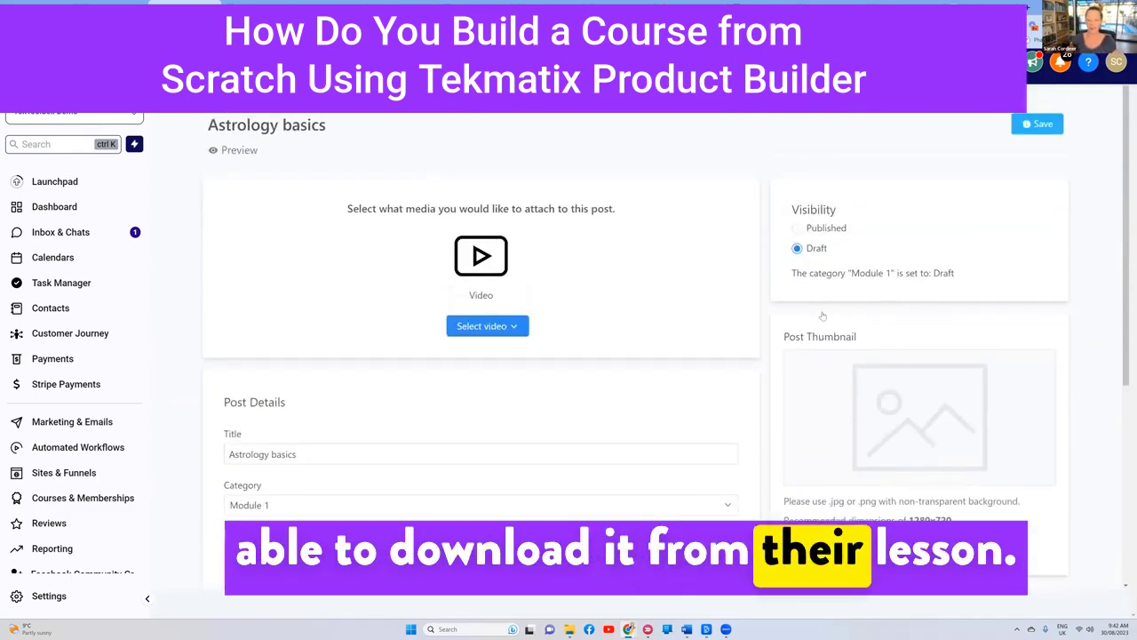
{"action": "scroll", "coordinate": [822, 314], "scroll_direction": "down", "scroll_amount": 1}
{"action": "scroll", "coordinate": [822, 314], "scroll_direction": "up", "scroll_amount": 1}
{"action": "left_click", "coordinate": [1037, 124]}
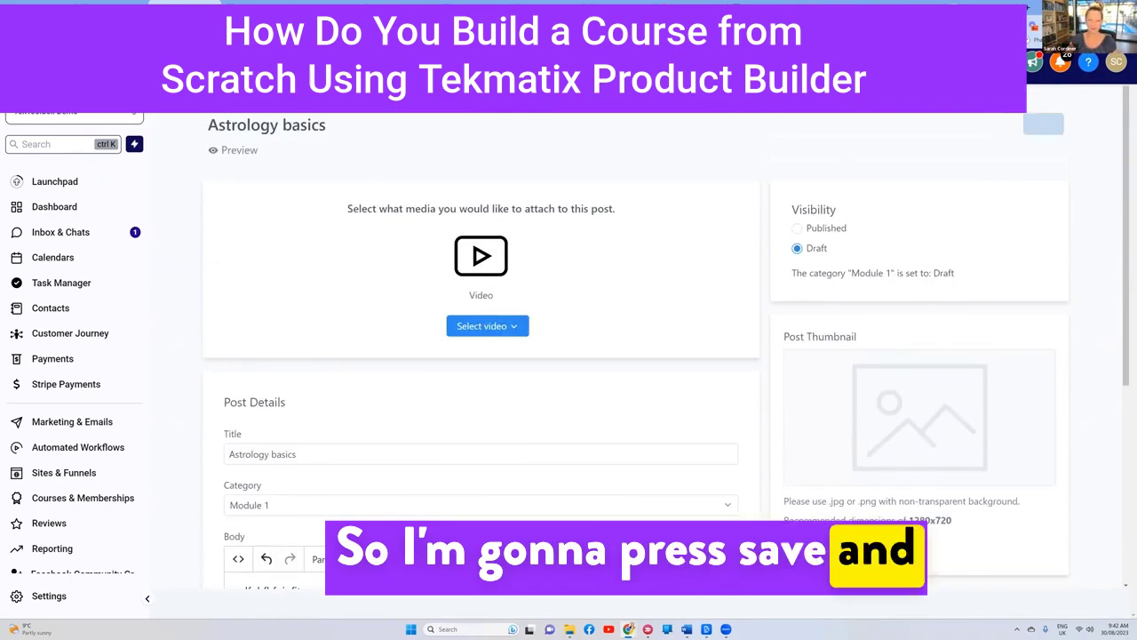